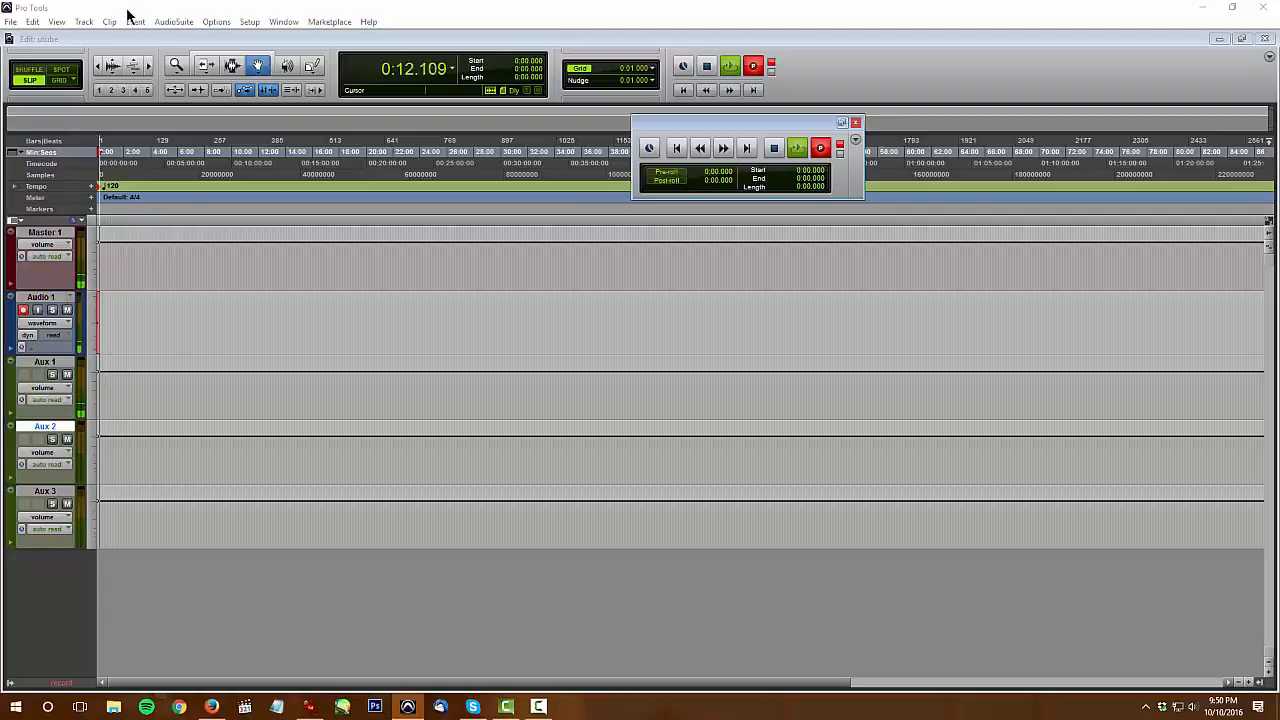
Zoom in on the Edit window's timeline to view the waveform being recorded on Audio 1
{"action": "left_click", "coordinate": [148, 68]}
{"action": "left_click", "coordinate": [148, 67]}
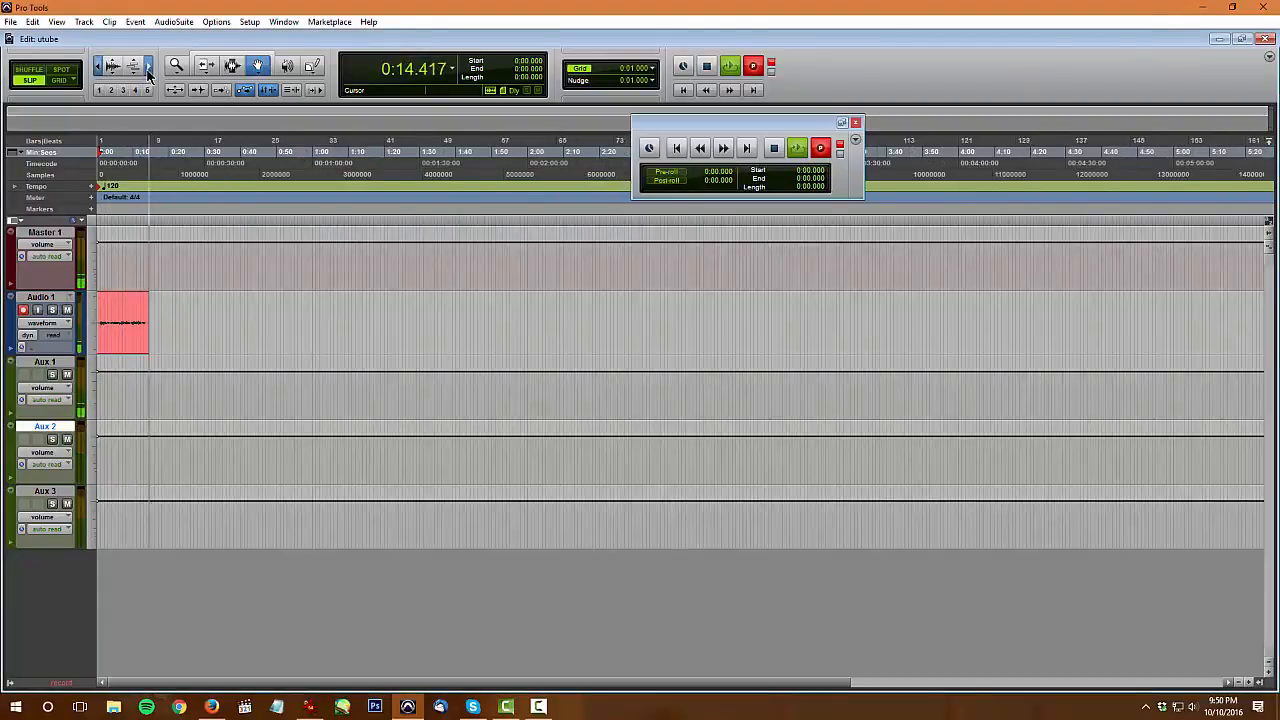
{"action": "left_click", "coordinate": [148, 67]}
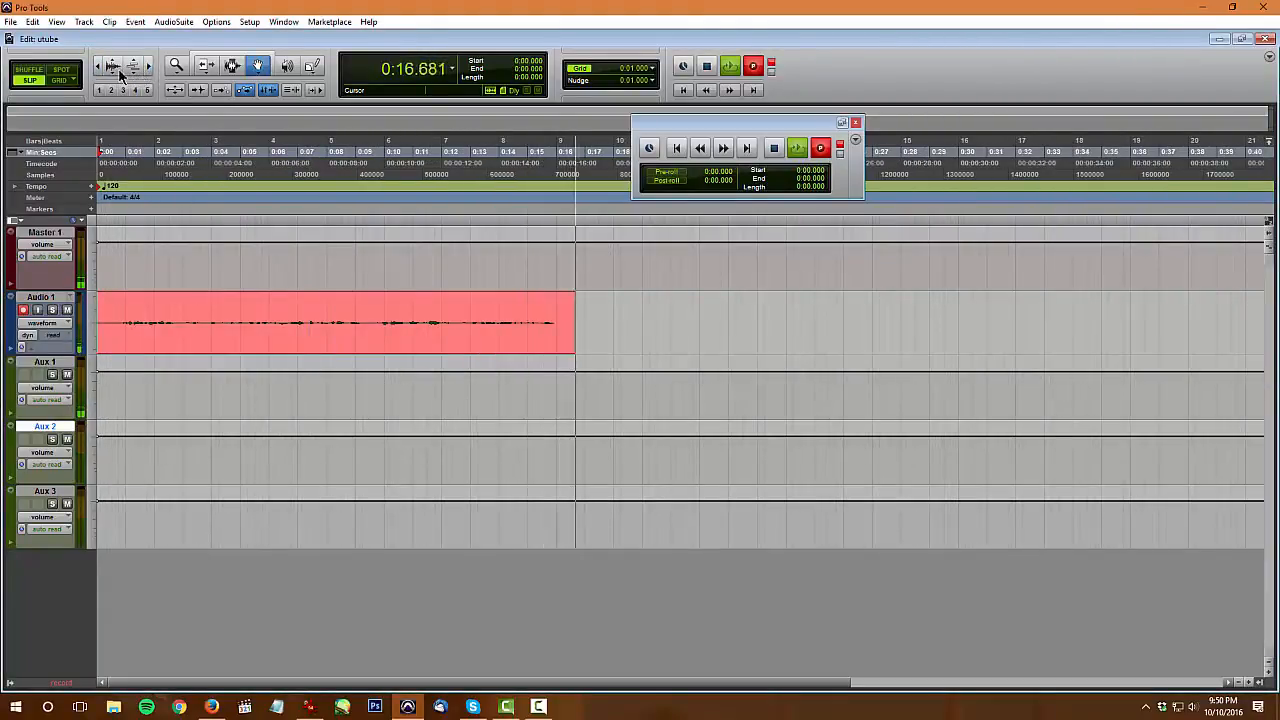
Compare the session's Edit and Mix windows by switching between them, finishing in the Mix window
{"action": "key", "text": "ctrl+equal"}
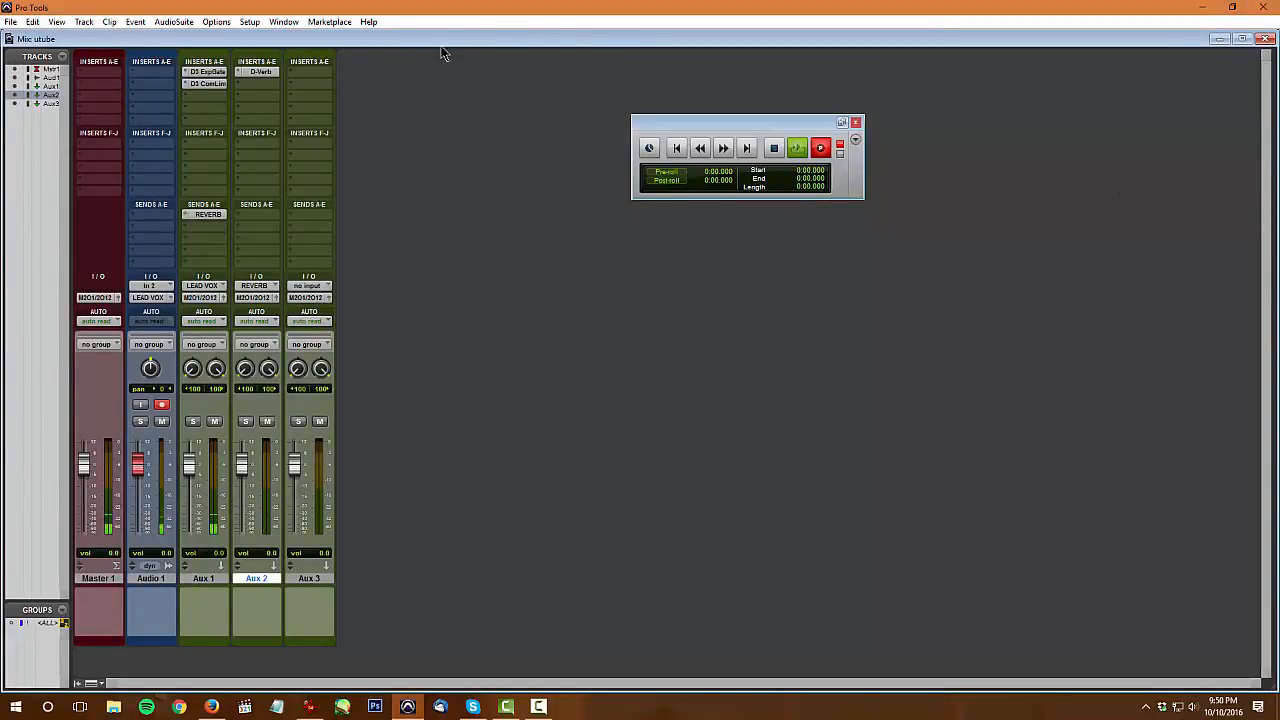
{"action": "key", "text": "ctrl+equal"}
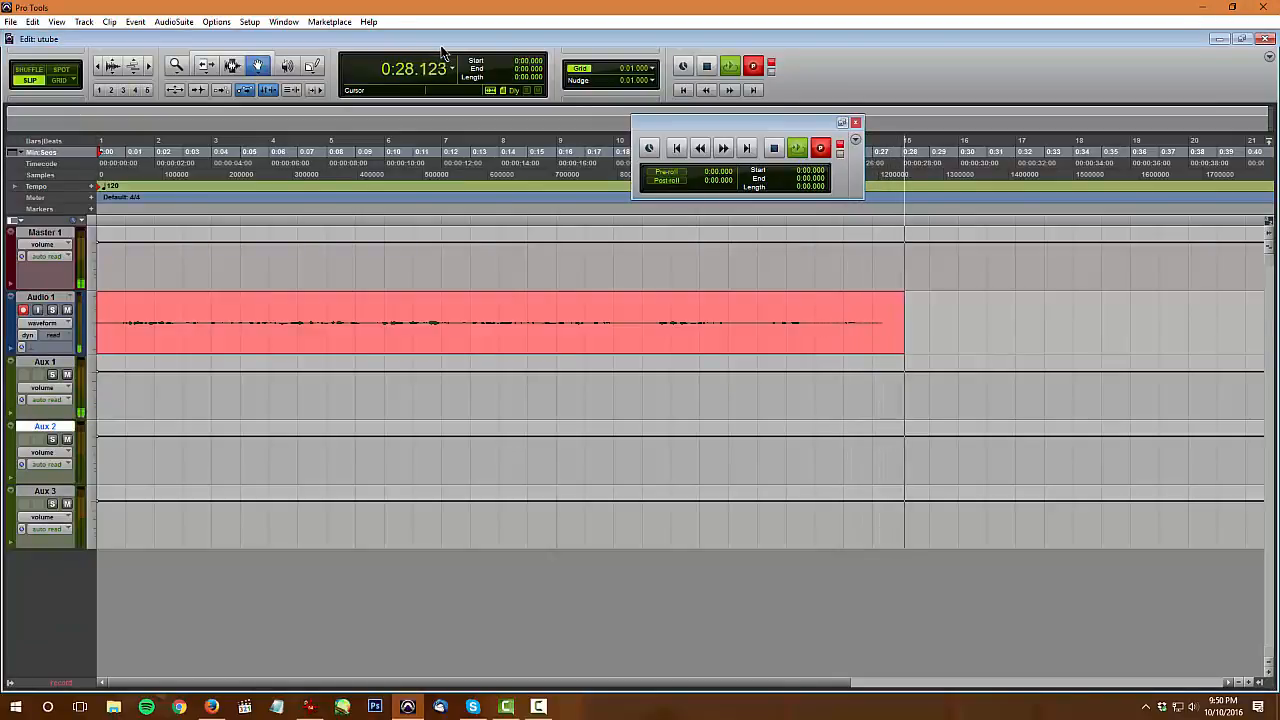
{"action": "key", "text": "ctrl+equal"}
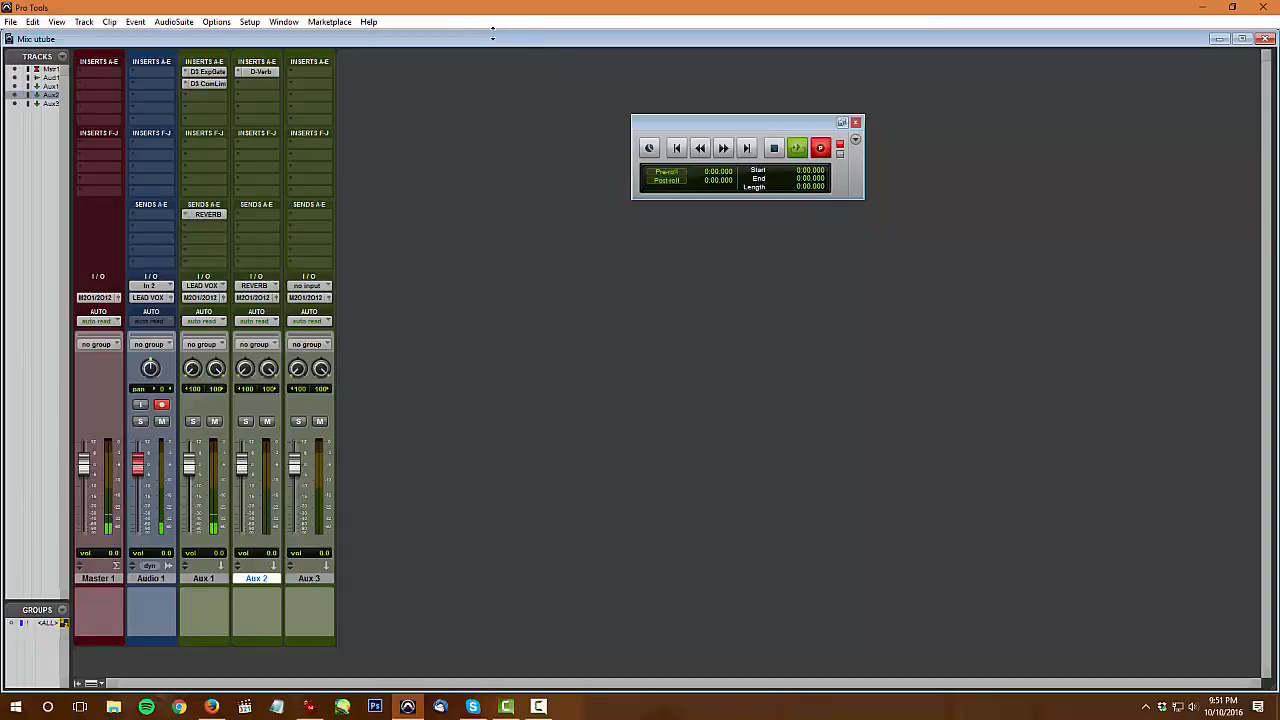
{"action": "key", "text": "ctrl+="}
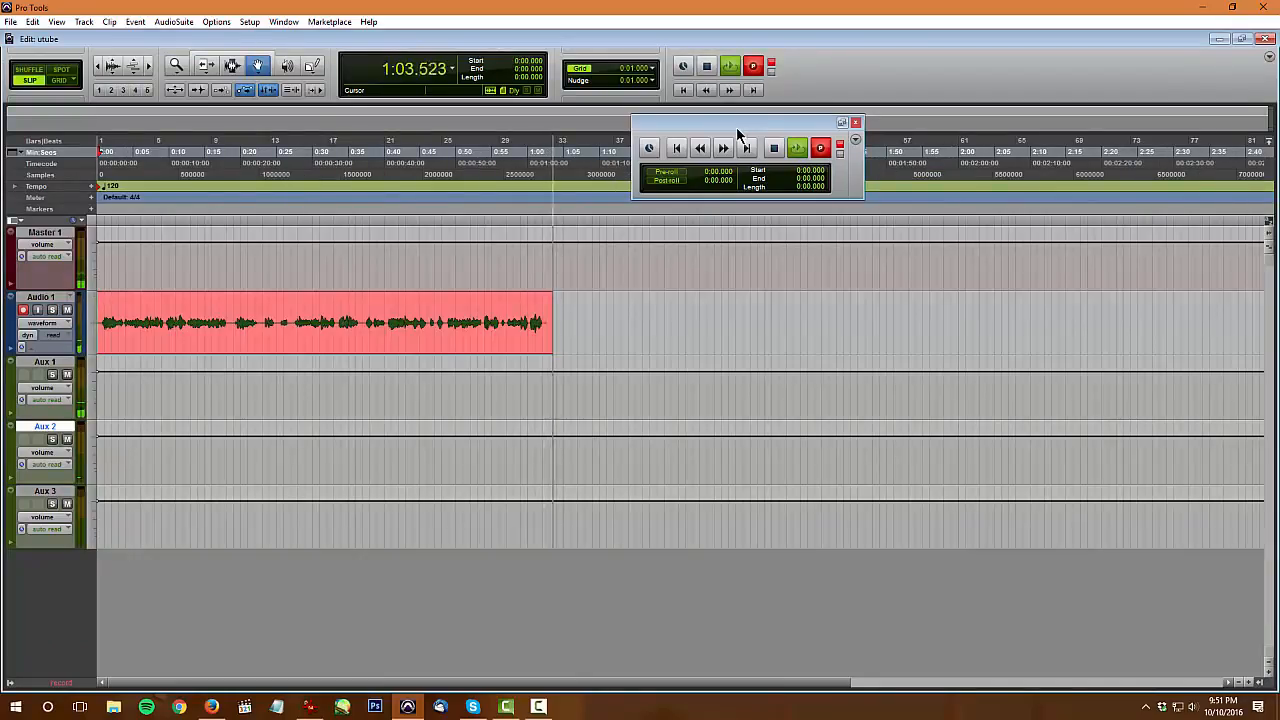
{"action": "key", "text": "ctrl+="}
{"action": "key", "text": "ctrl+="}
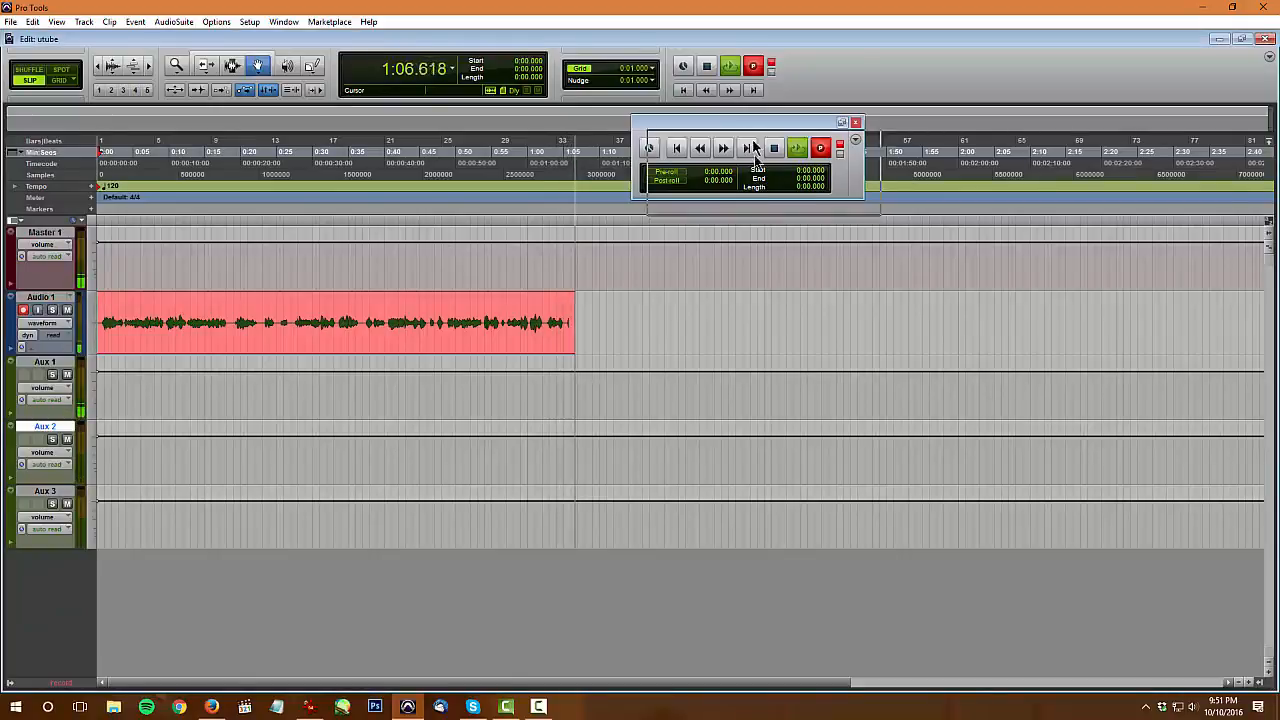
{"action": "left_click_drag", "start_coordinate": [755, 148], "coordinate": [757, 168]}
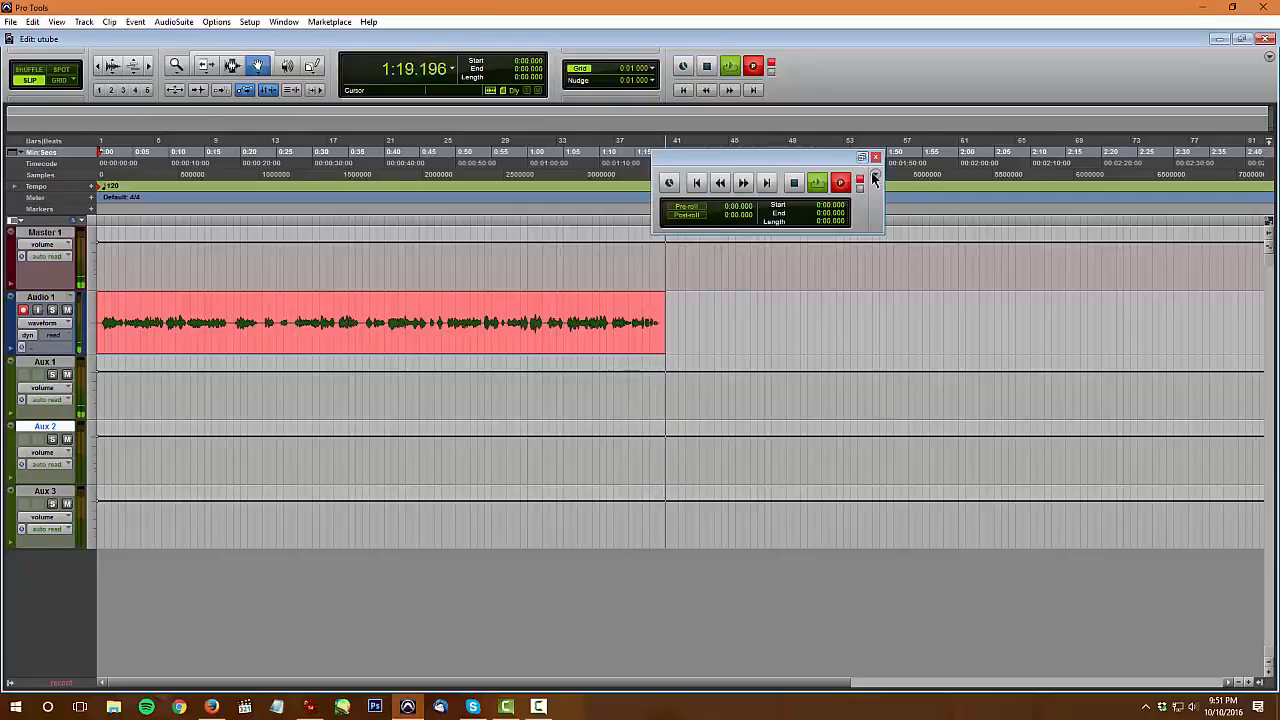
{"action": "key", "text": "ctrl+equal"}
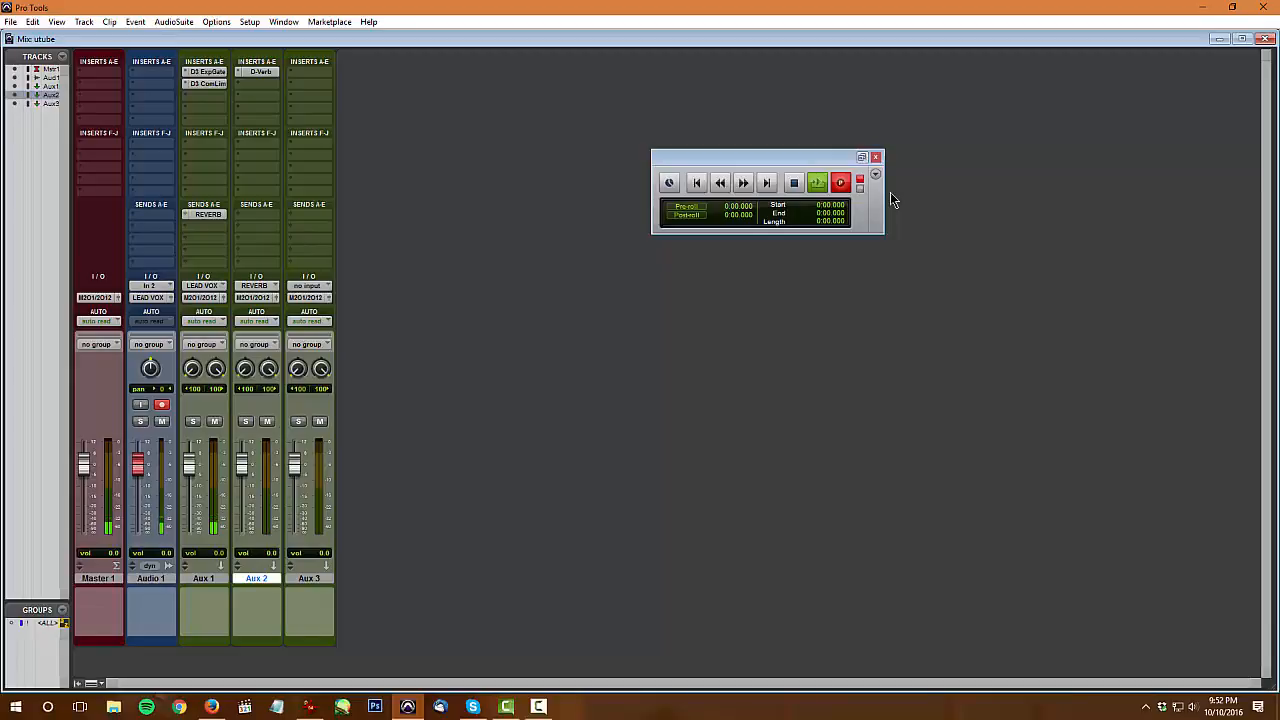
{"action": "key", "text": "ctrl+equal"}
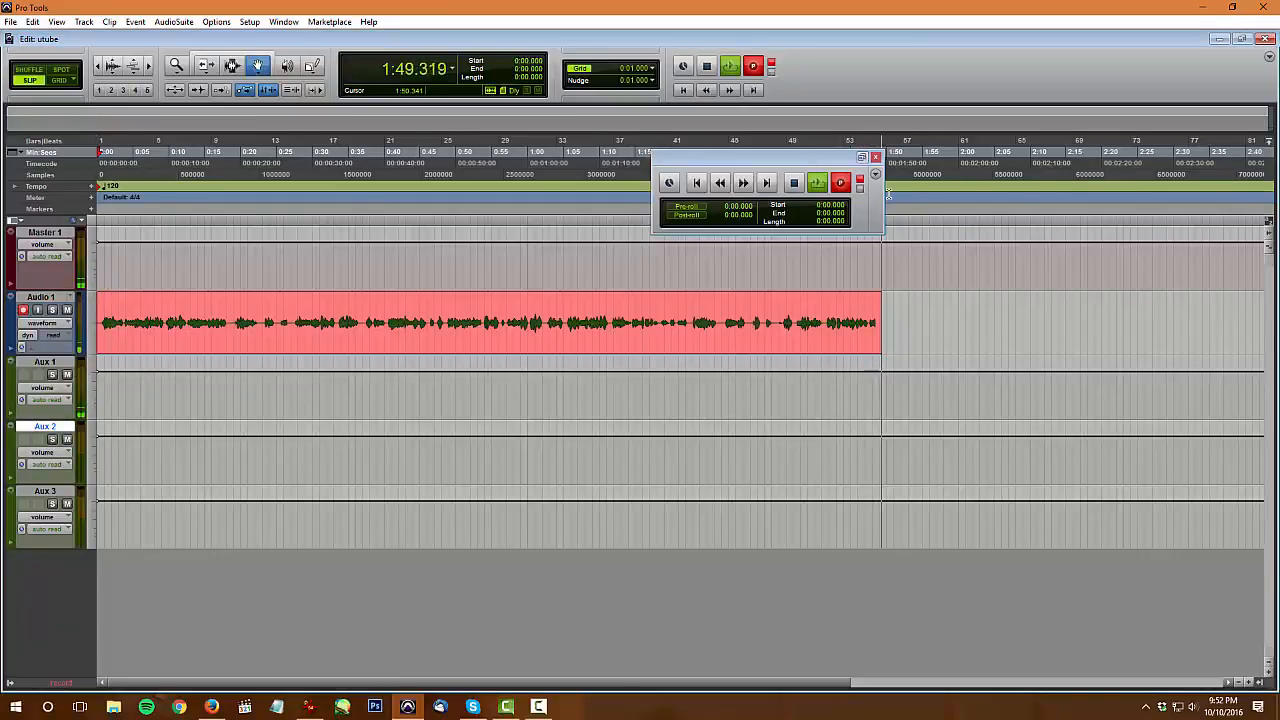
{"action": "key", "text": "ctrl+equal"}
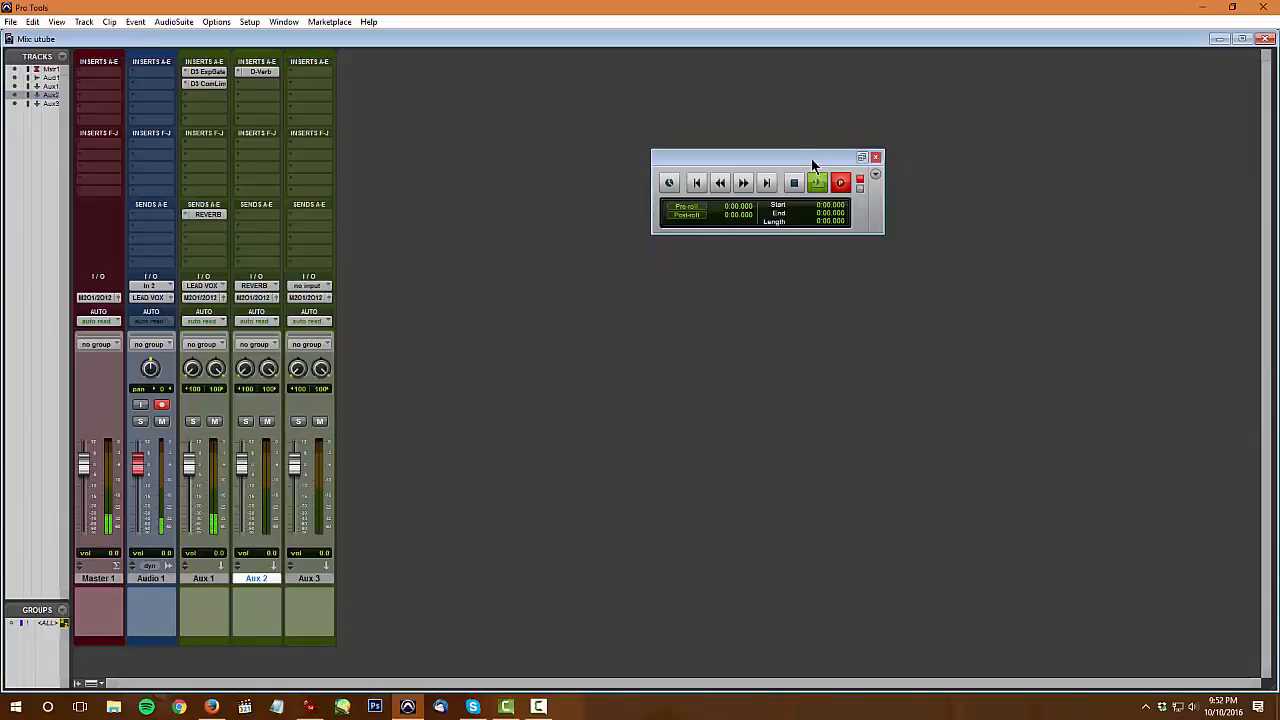
Move the floating Transport window into the empty area beside the mixer channels and select the Audio 1 track
{"action": "left_click_drag", "start_coordinate": [770, 166], "coordinate": [952, 238]}
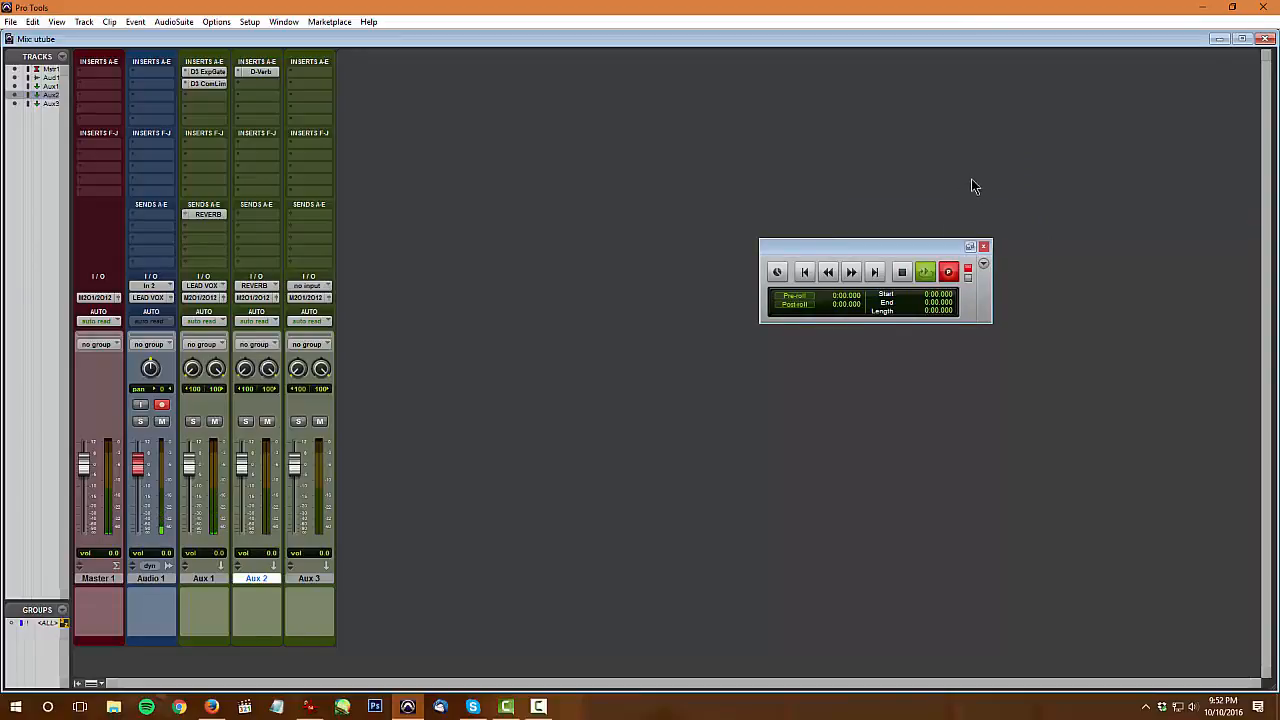
{"action": "left_click", "coordinate": [168, 579]}
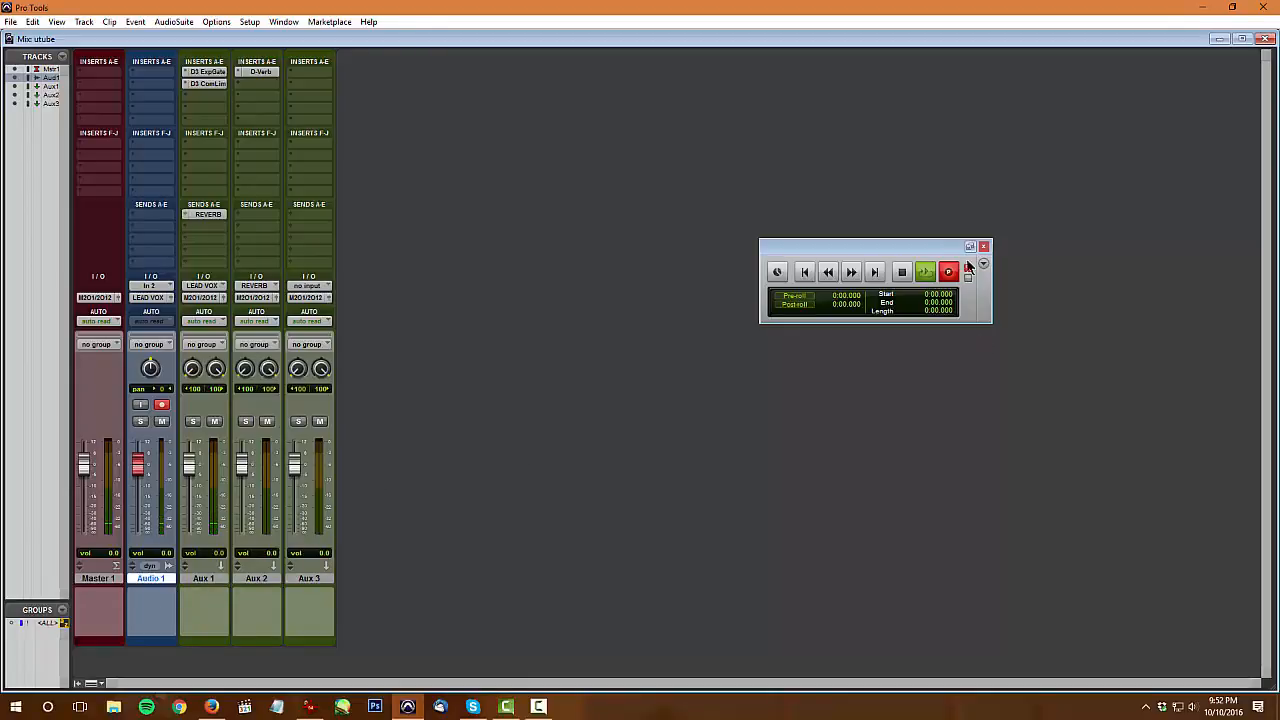
{"action": "left_click_drag", "start_coordinate": [938, 252], "coordinate": [530, 314]}
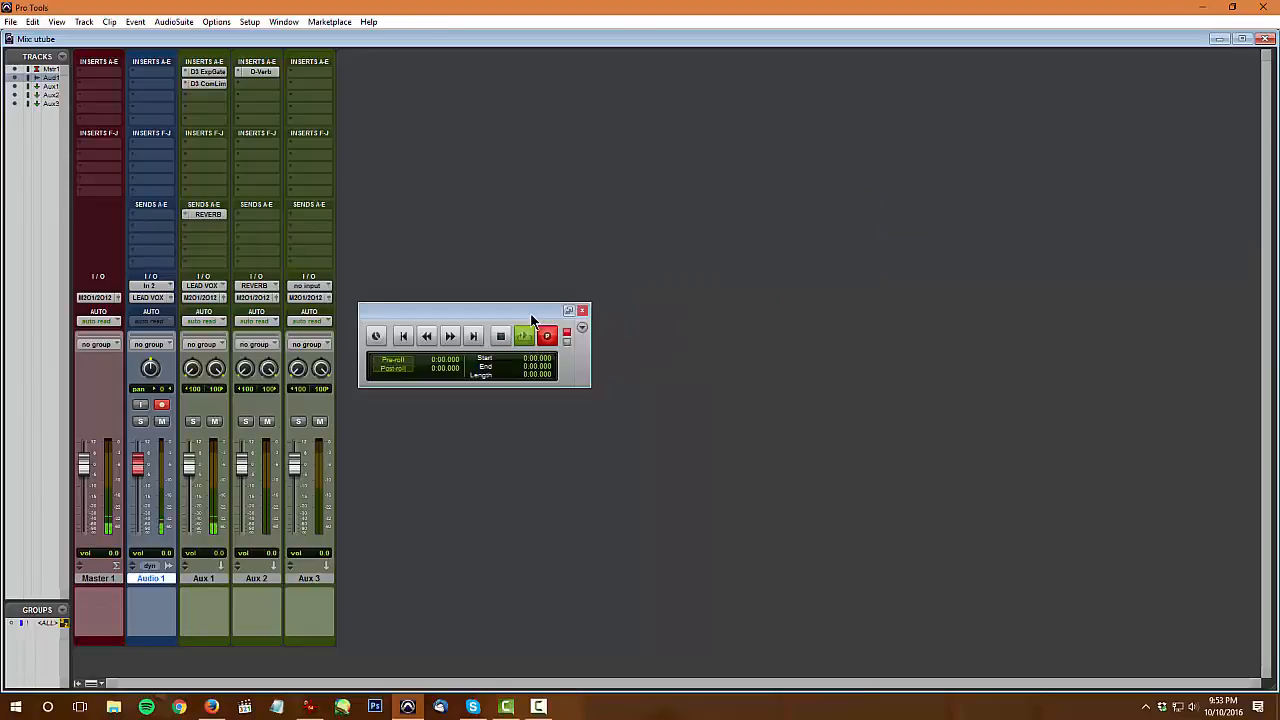
{"action": "left_click", "coordinate": [57, 21]}
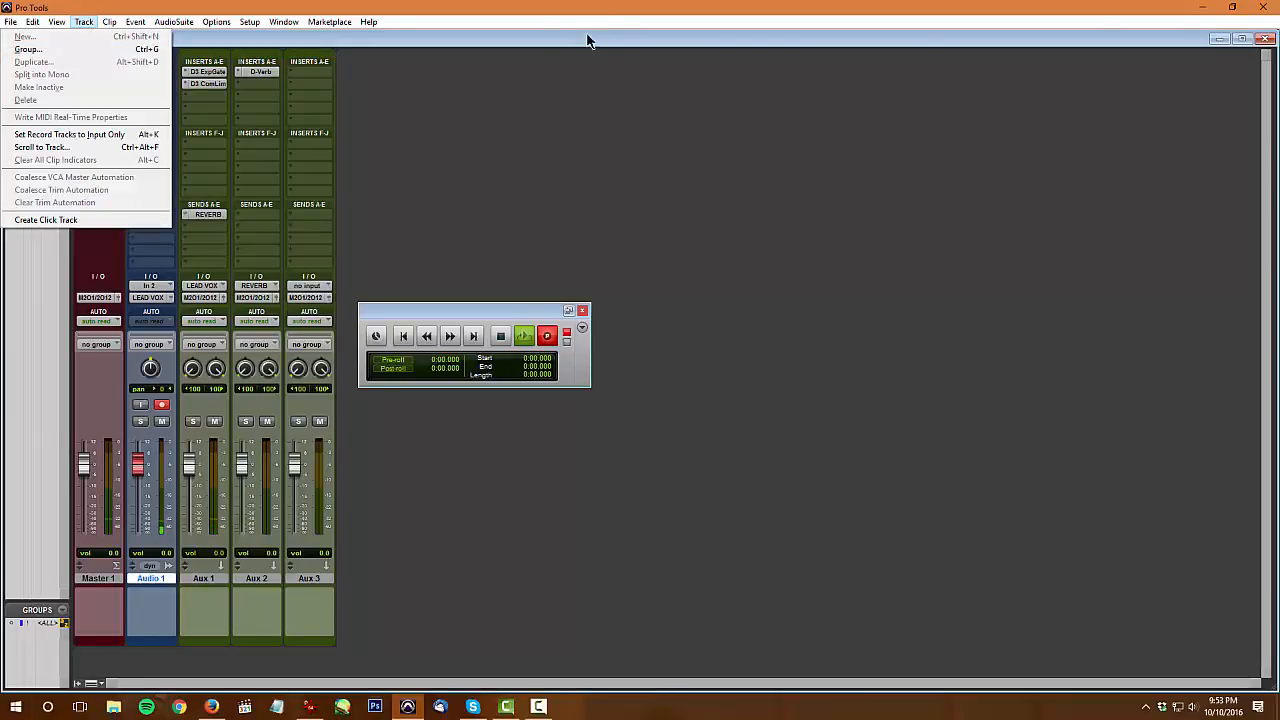
{"action": "left_click", "coordinate": [479, 320]}
{"action": "left_click_drag", "start_coordinate": [479, 320], "coordinate": [696, 214]}
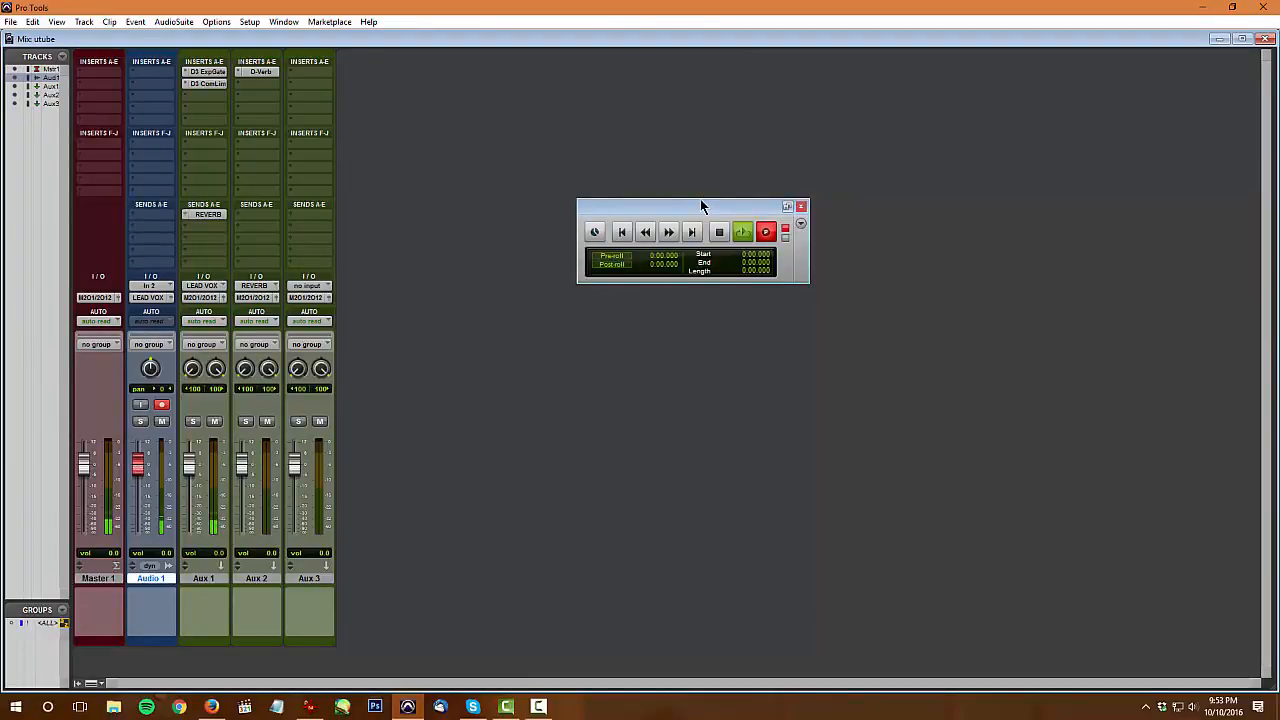
Review the master, audio and aux channels in the mixer by selecting them in turn, ending on Audio 1
{"action": "left_click", "coordinate": [100, 578]}
{"action": "left_click", "coordinate": [173, 579]}
{"action": "left_click", "coordinate": [256, 578]}
{"action": "left_click", "coordinate": [326, 579]}
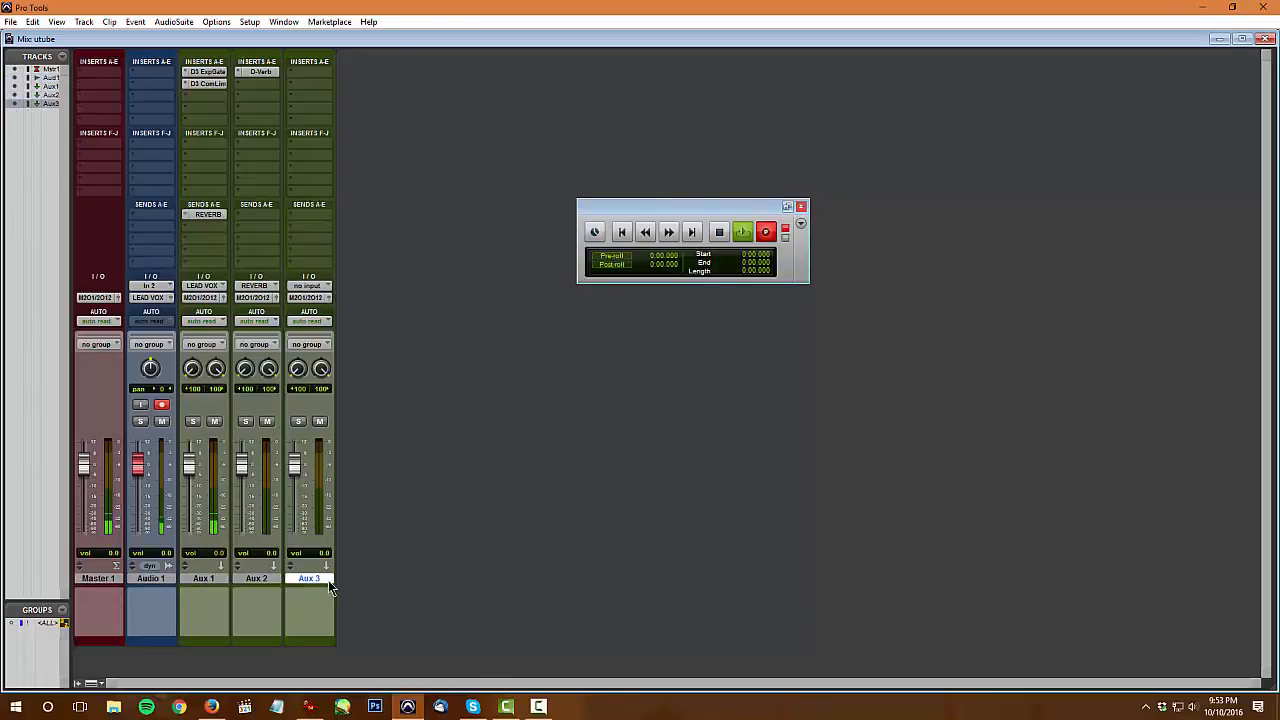
{"action": "left_click", "coordinate": [217, 578]}
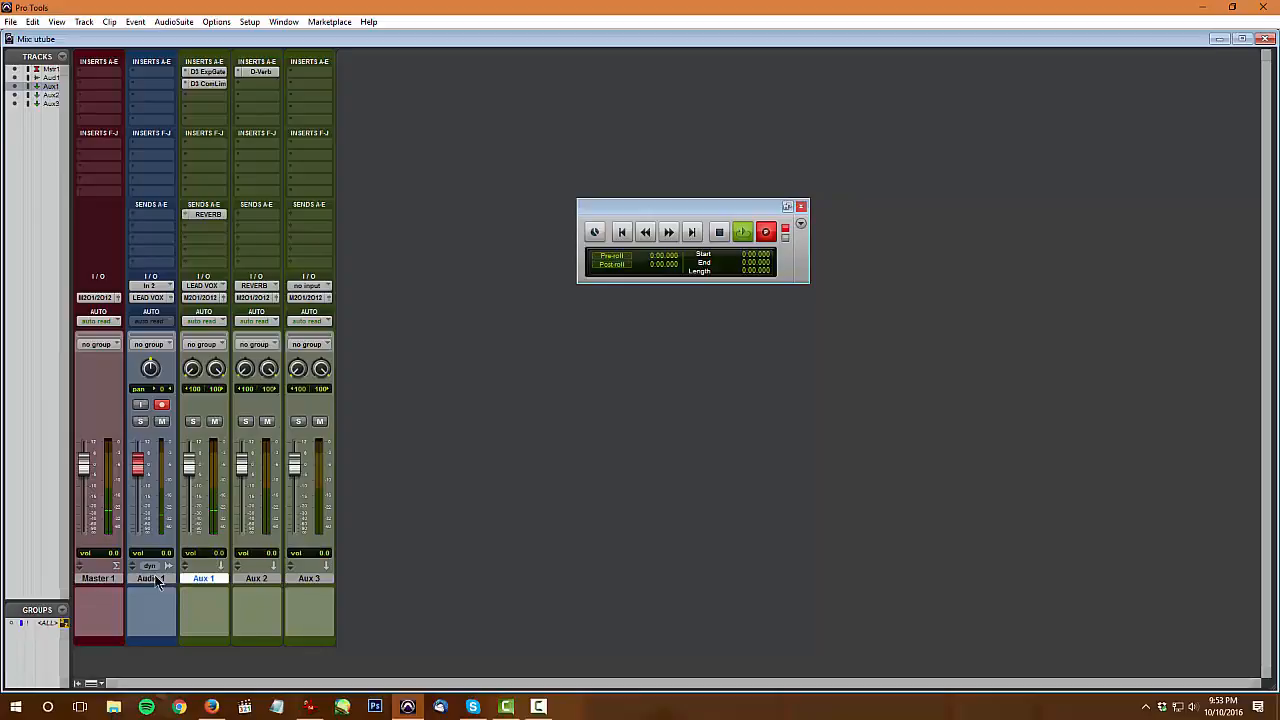
{"action": "left_click", "coordinate": [157, 580]}
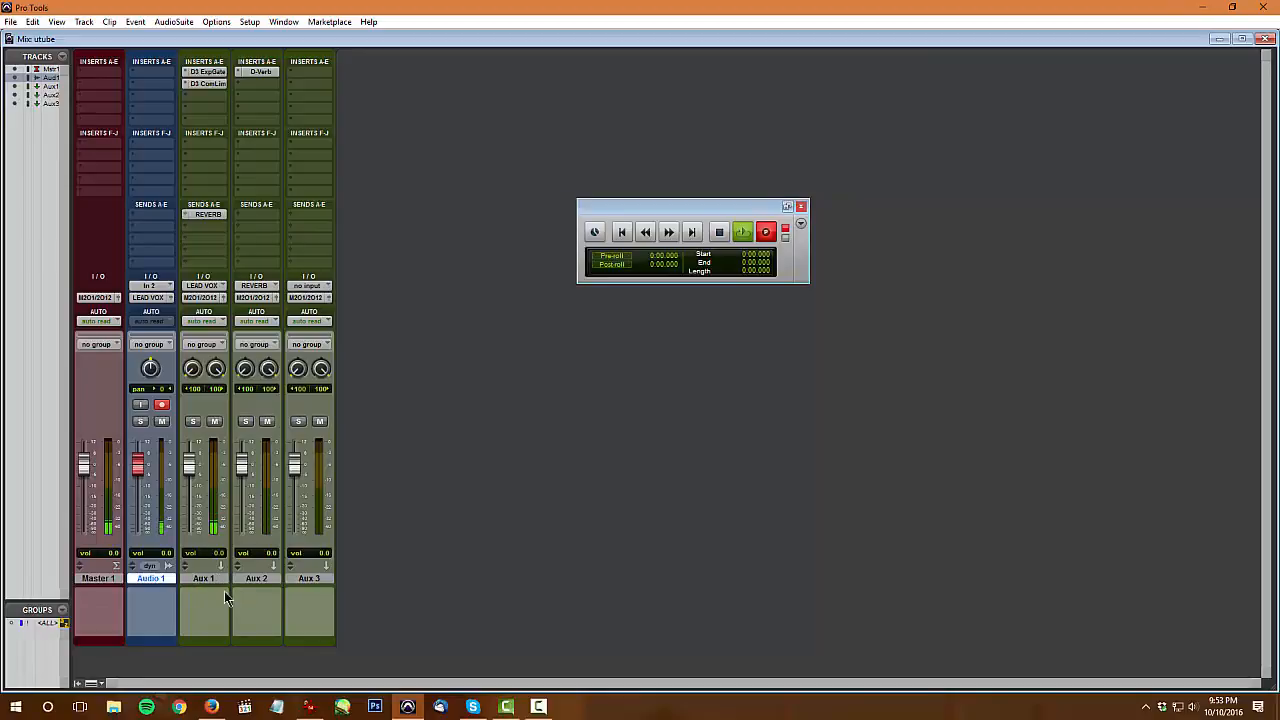
{"action": "left_click", "coordinate": [205, 578]}
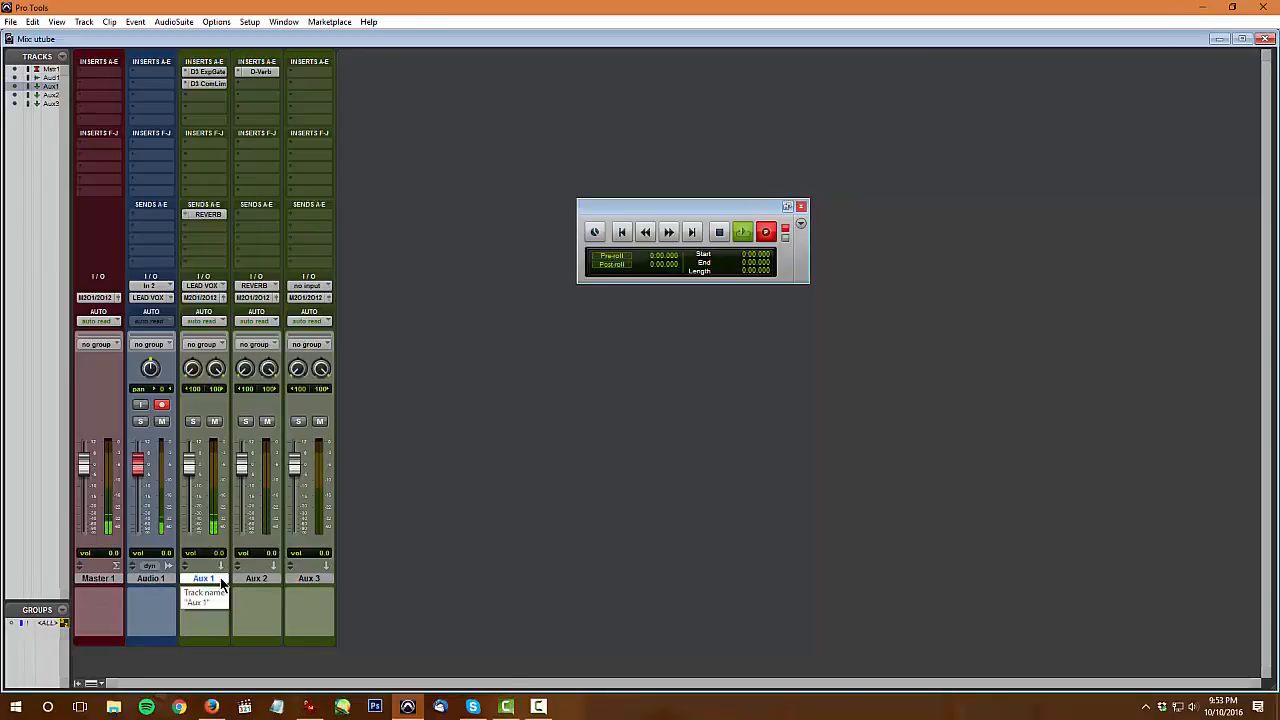
{"action": "left_click", "coordinate": [110, 580]}
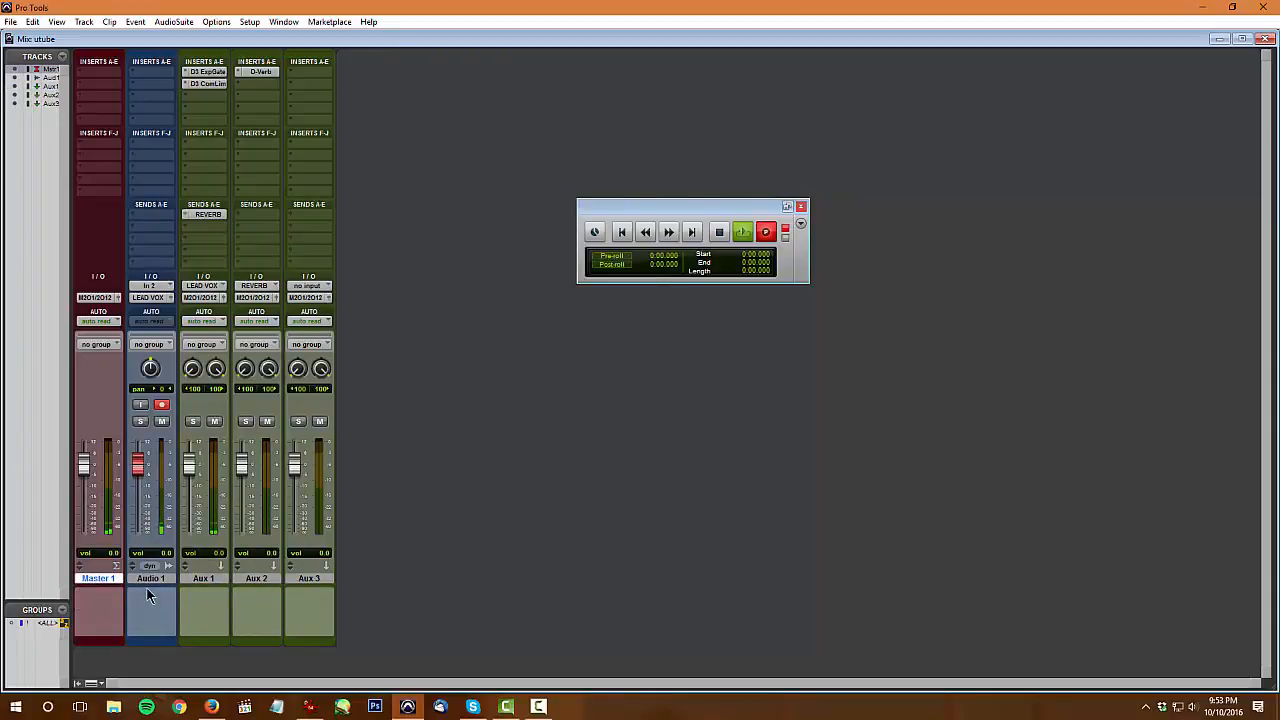
{"action": "left_click", "coordinate": [149, 579]}
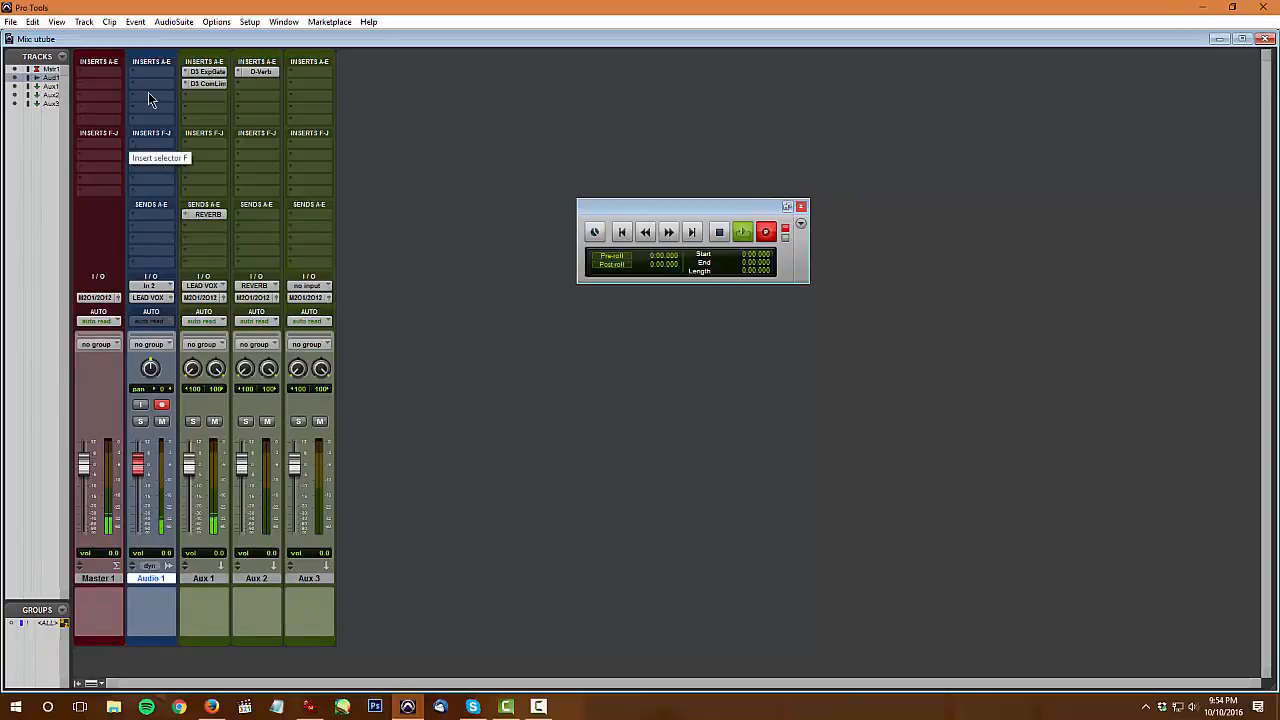
Change the Audio 1 track's color to teal with the color palette, then close the palette
{"action": "double_click", "coordinate": [159, 640]}
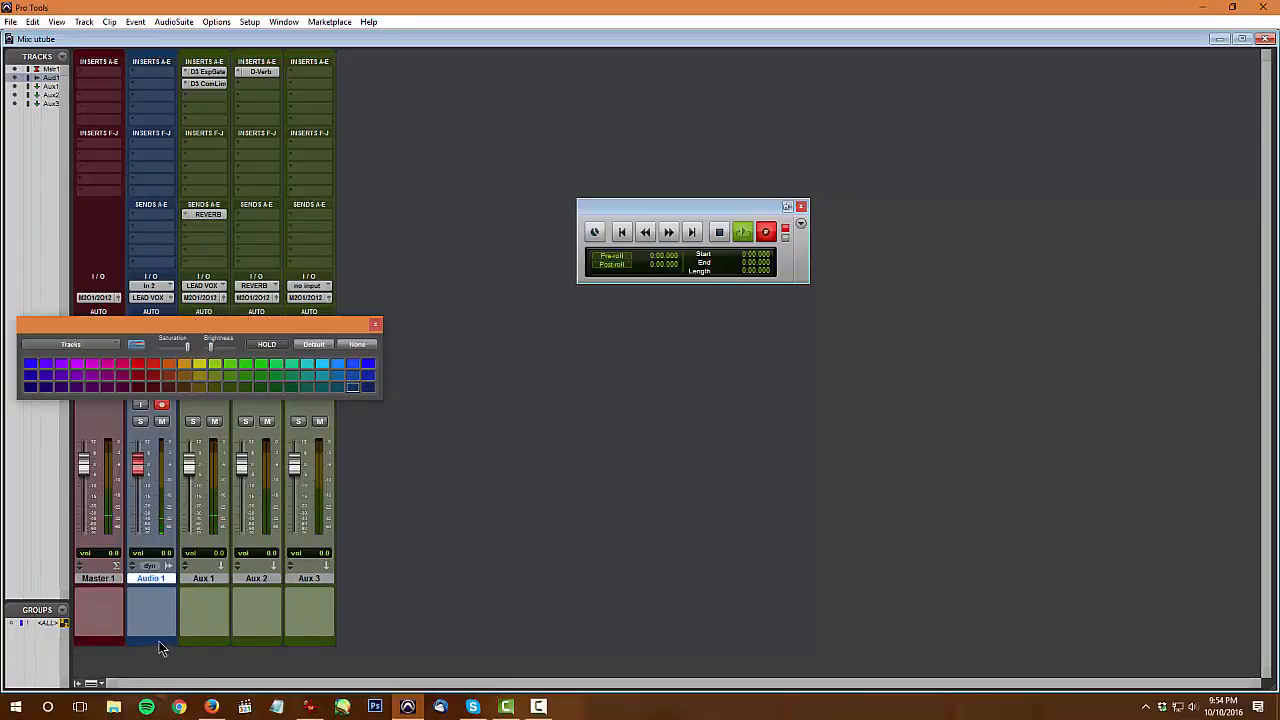
{"action": "left_click", "coordinate": [322, 364]}
{"action": "left_click", "coordinate": [276, 363]}
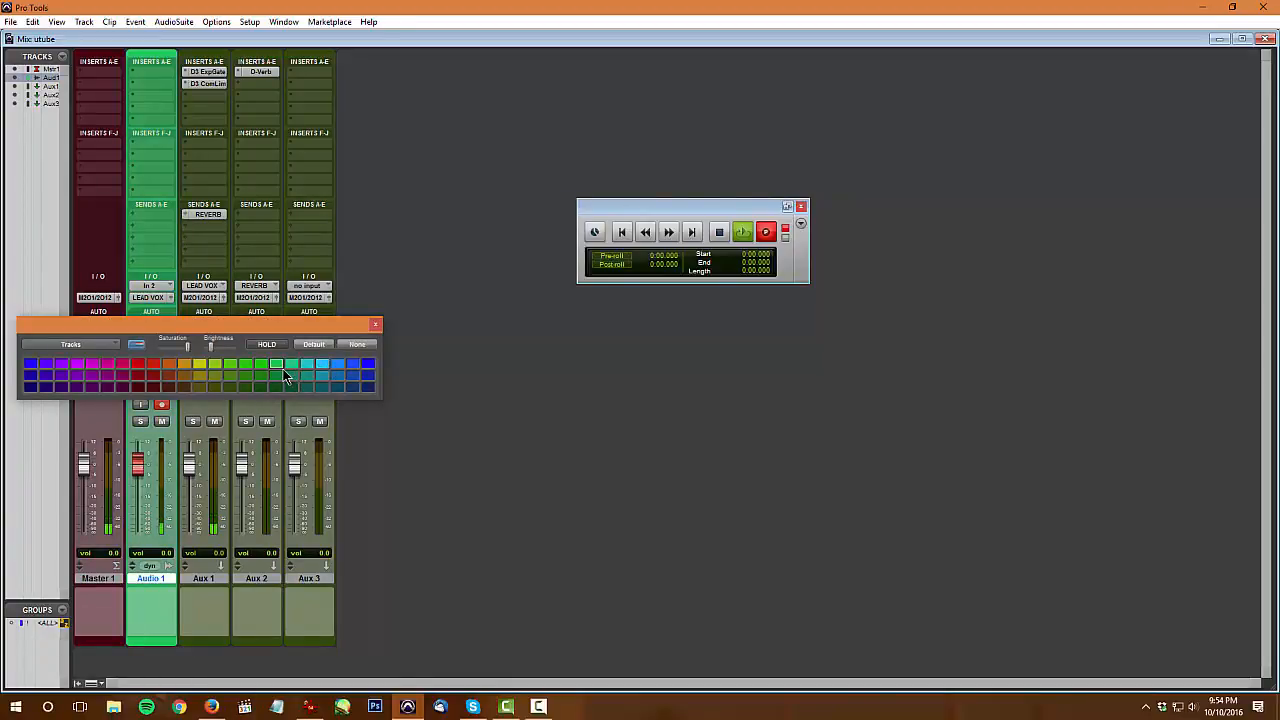
{"action": "left_click", "coordinate": [292, 377]}
{"action": "left_click", "coordinate": [307, 376]}
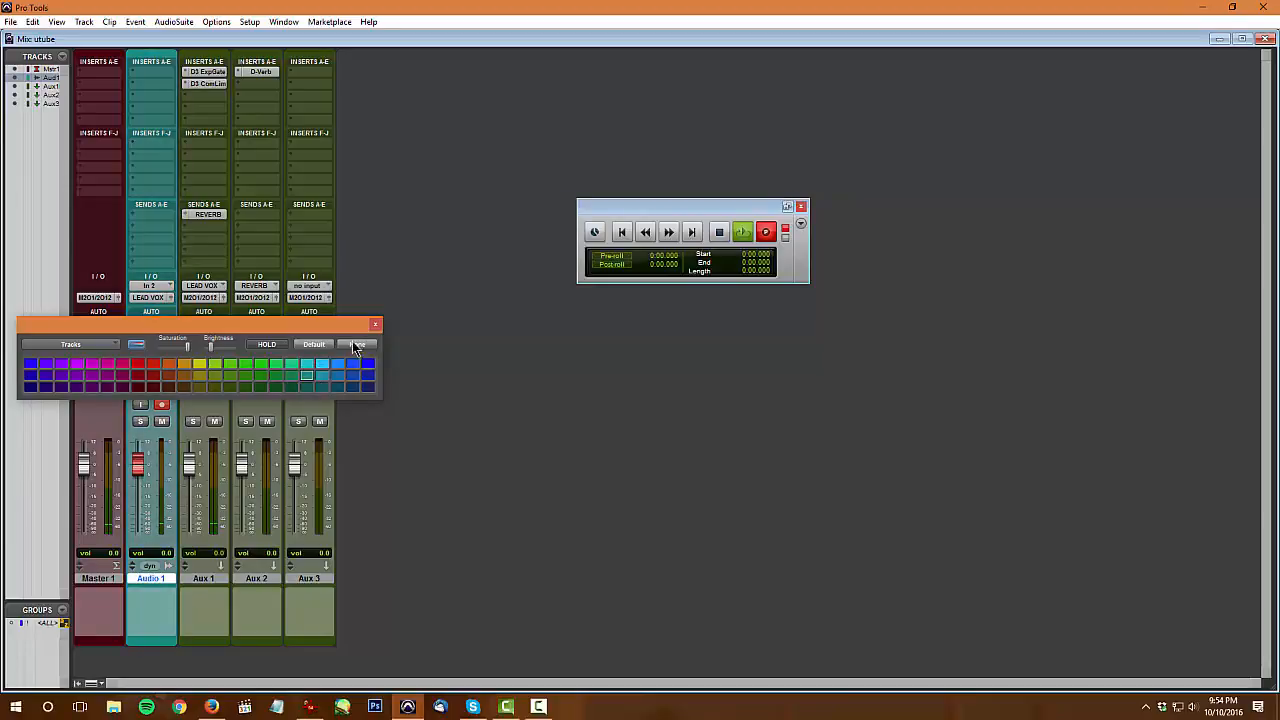
{"action": "left_click", "coordinate": [373, 326]}
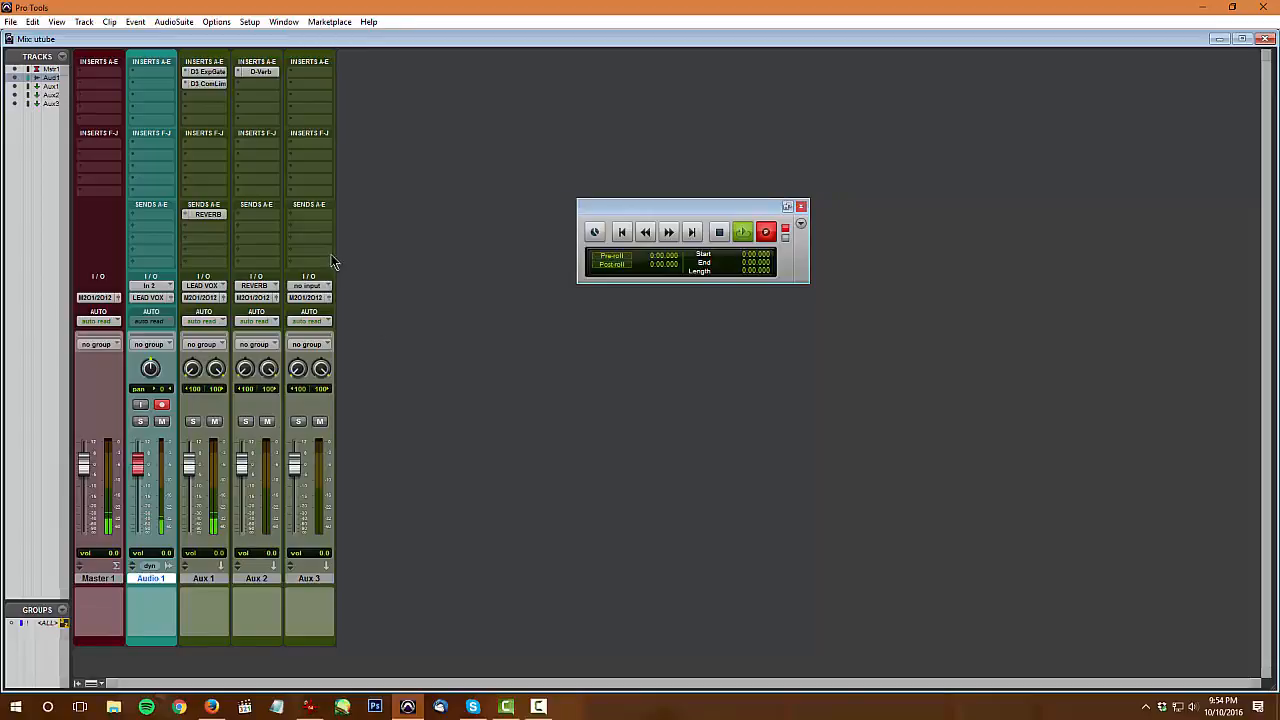
Open the Dyn3 Expander/Gate insert on Aux 1 and place its window beside the mixer channels
{"action": "left_click", "coordinate": [206, 72]}
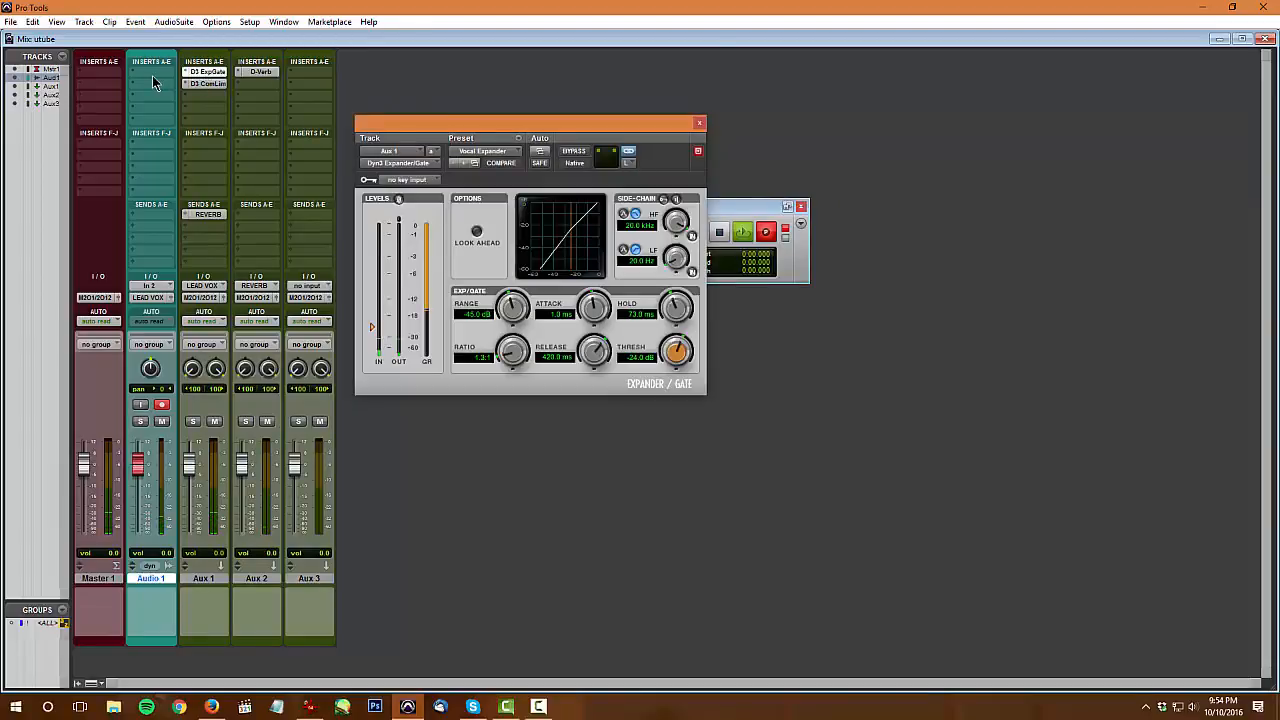
{"action": "left_click_drag", "start_coordinate": [527, 120], "coordinate": [431, 99]}
{"action": "left_click_drag", "start_coordinate": [539, 97], "coordinate": [648, 88]}
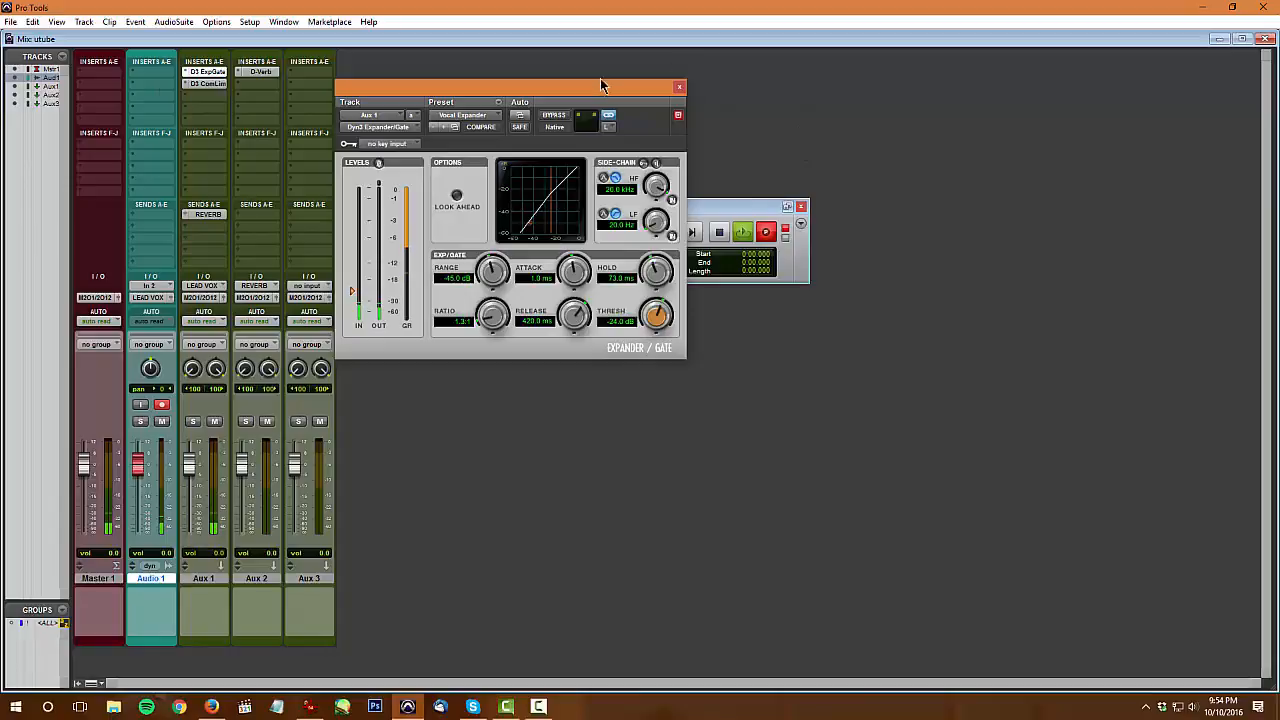
{"action": "left_click_drag", "start_coordinate": [605, 90], "coordinate": [692, 177]}
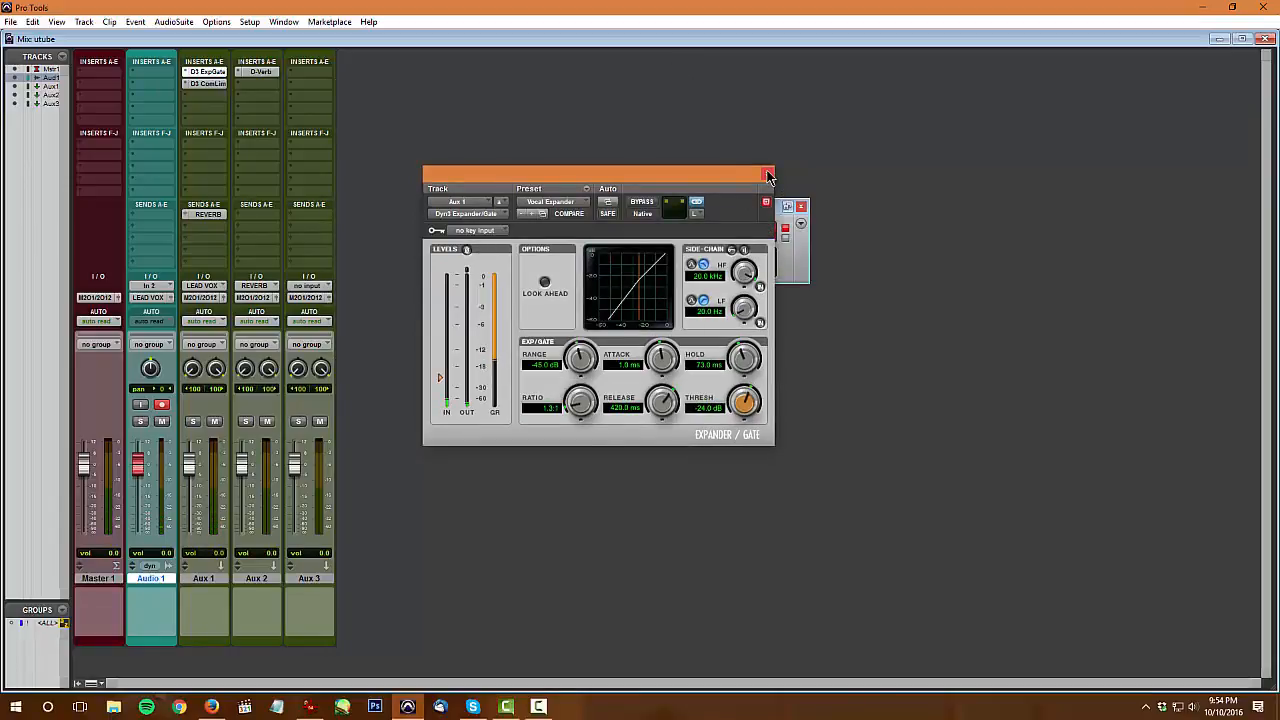
{"action": "left_click_drag", "start_coordinate": [652, 176], "coordinate": [678, 315]}
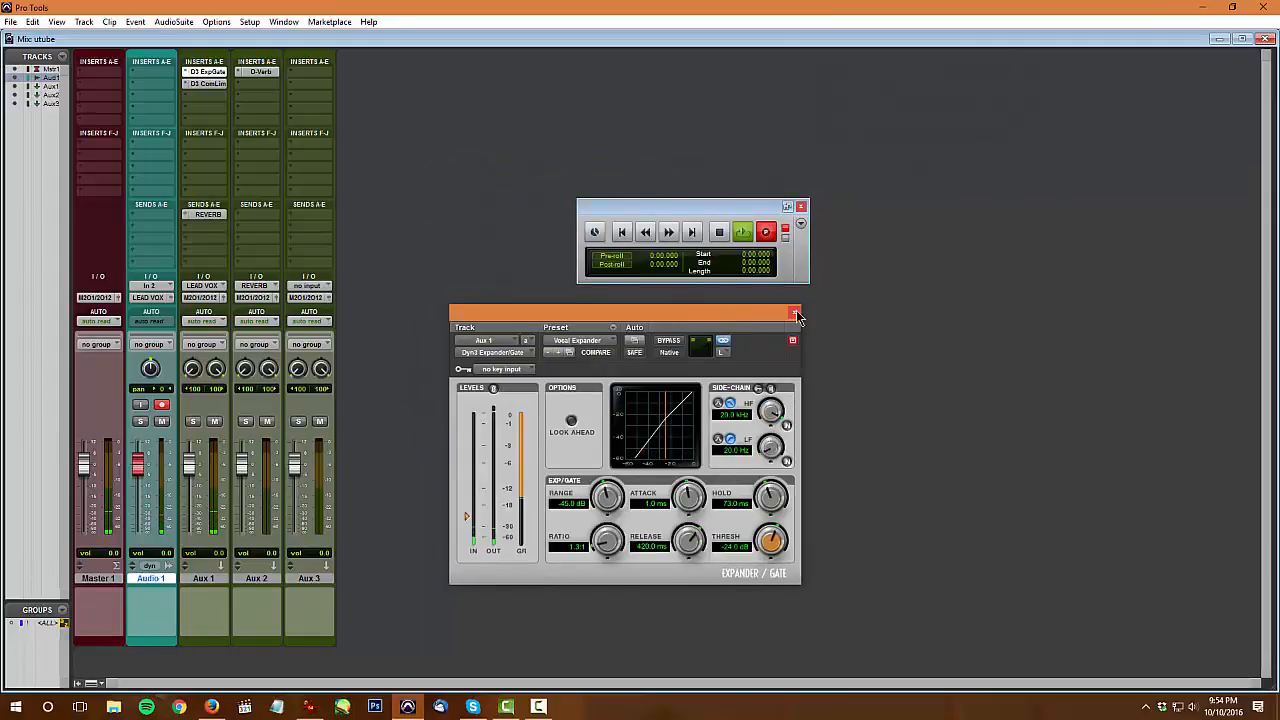
{"action": "left_click_drag", "start_coordinate": [737, 312], "coordinate": [728, 122]}
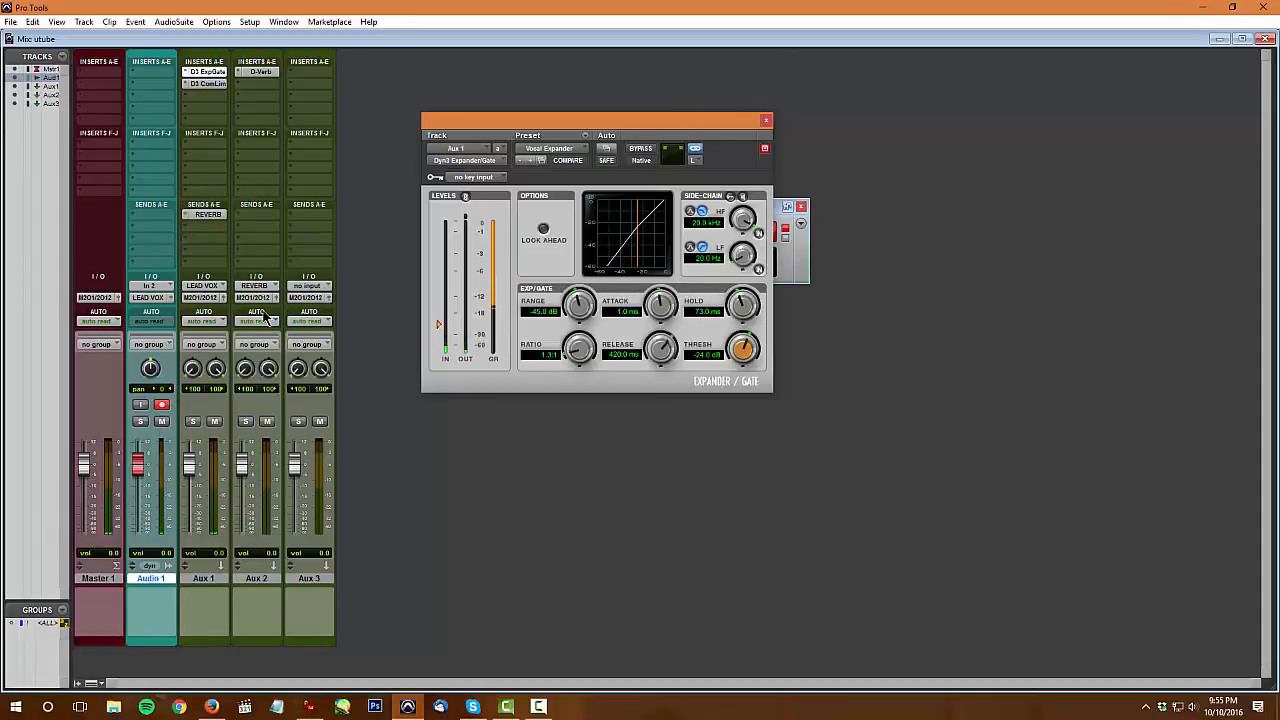
Rename the Aux 1 track as LEAD VOX and move the Expander/Gate window lower in the mixer's empty area
{"action": "left_click", "coordinate": [205, 579]}
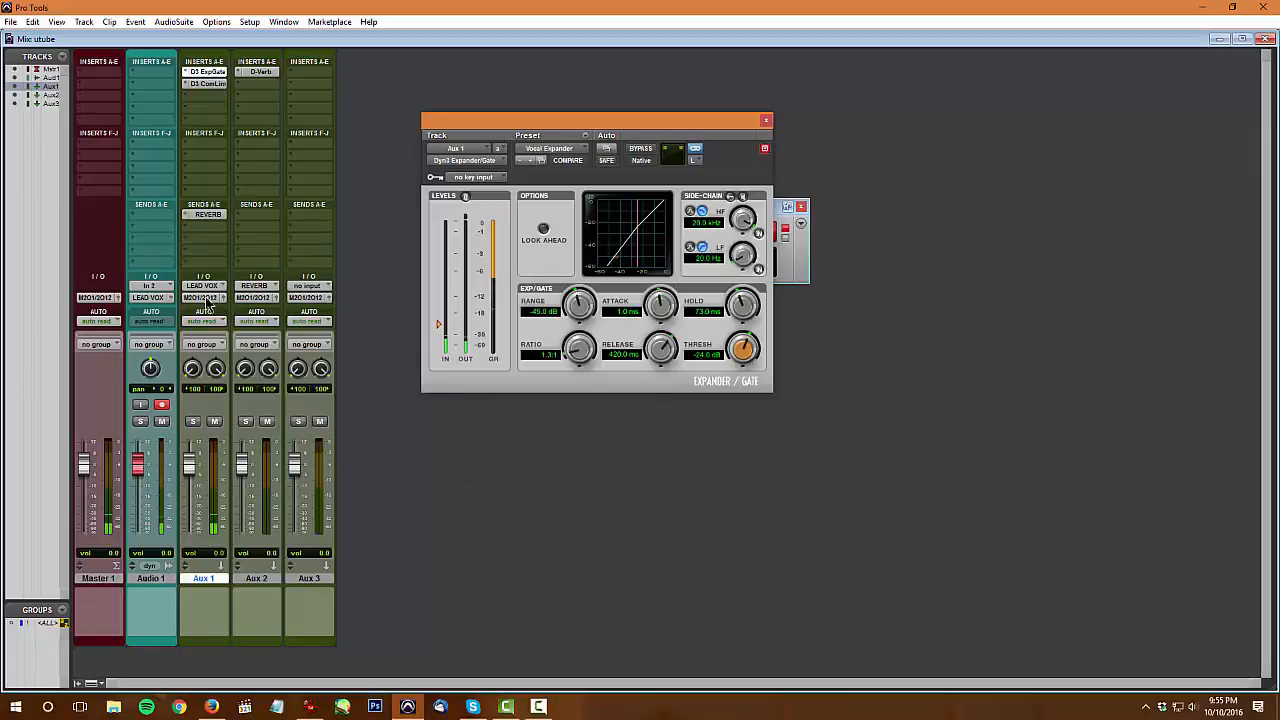
{"action": "double_click", "coordinate": [207, 579]}
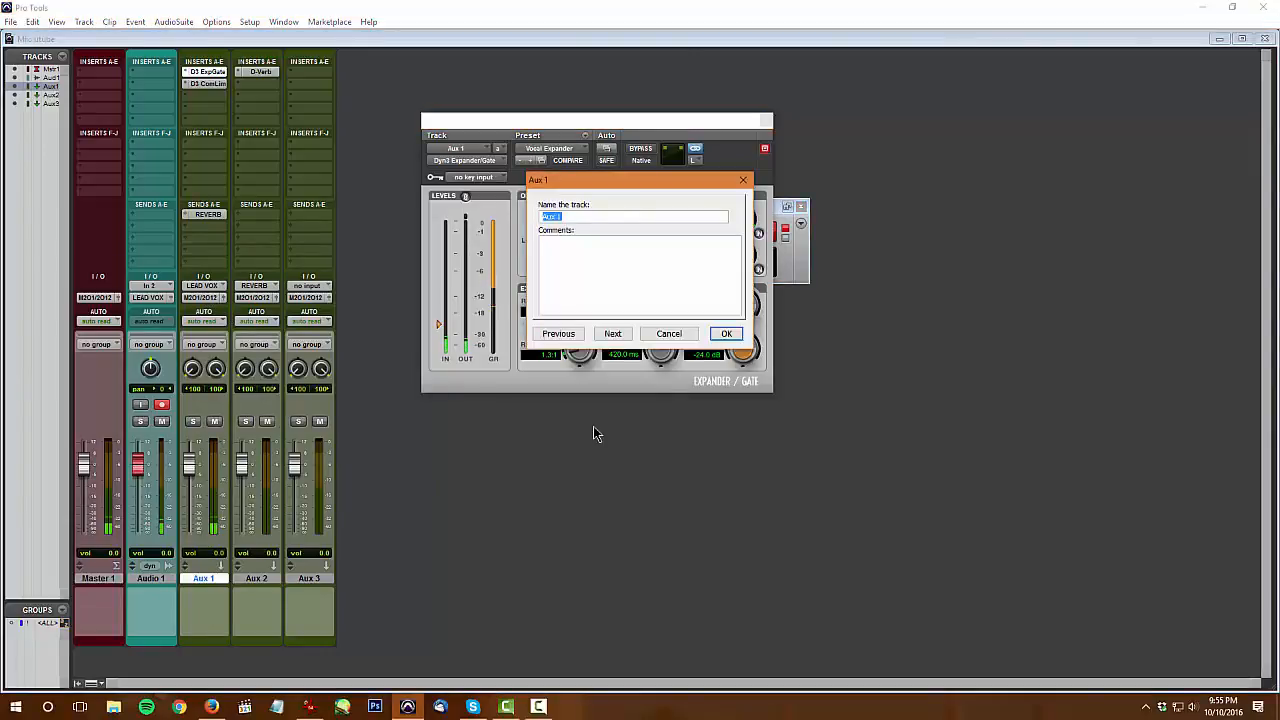
{"action": "type", "text": "LEAD VOX"}
{"action": "key", "text": "Return"}
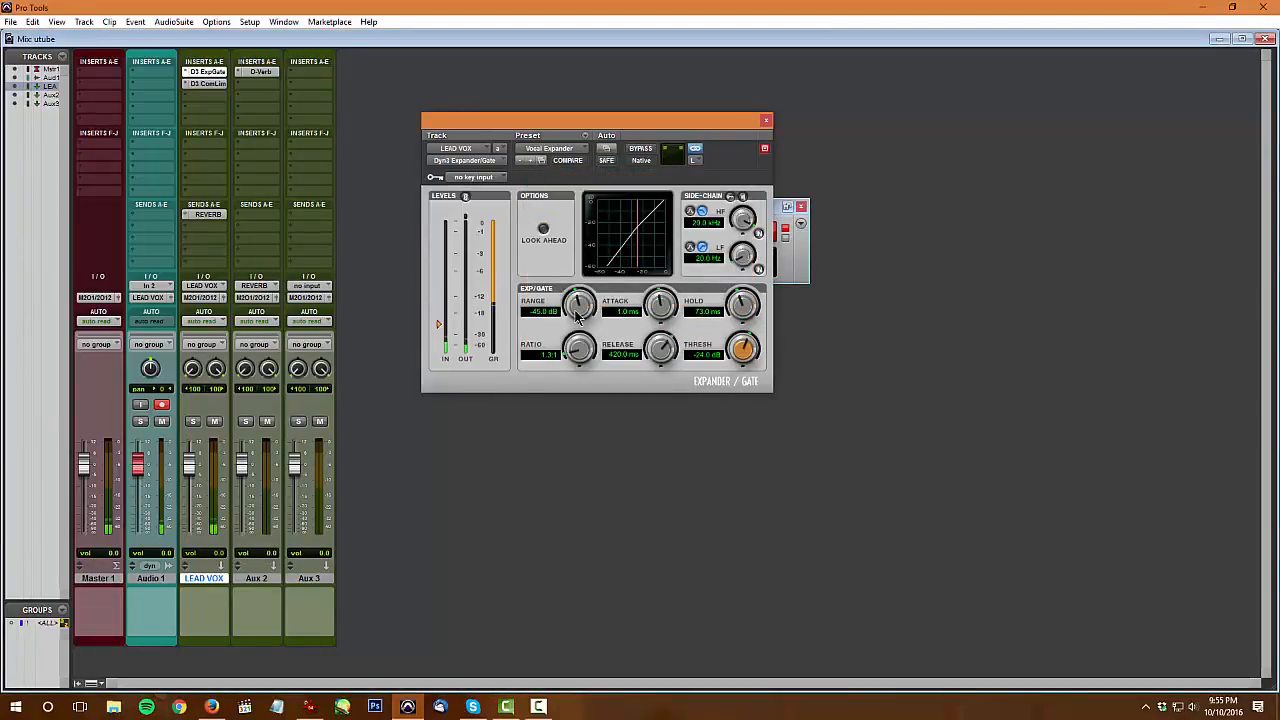
{"action": "left_click_drag", "start_coordinate": [526, 127], "coordinate": [512, 296]}
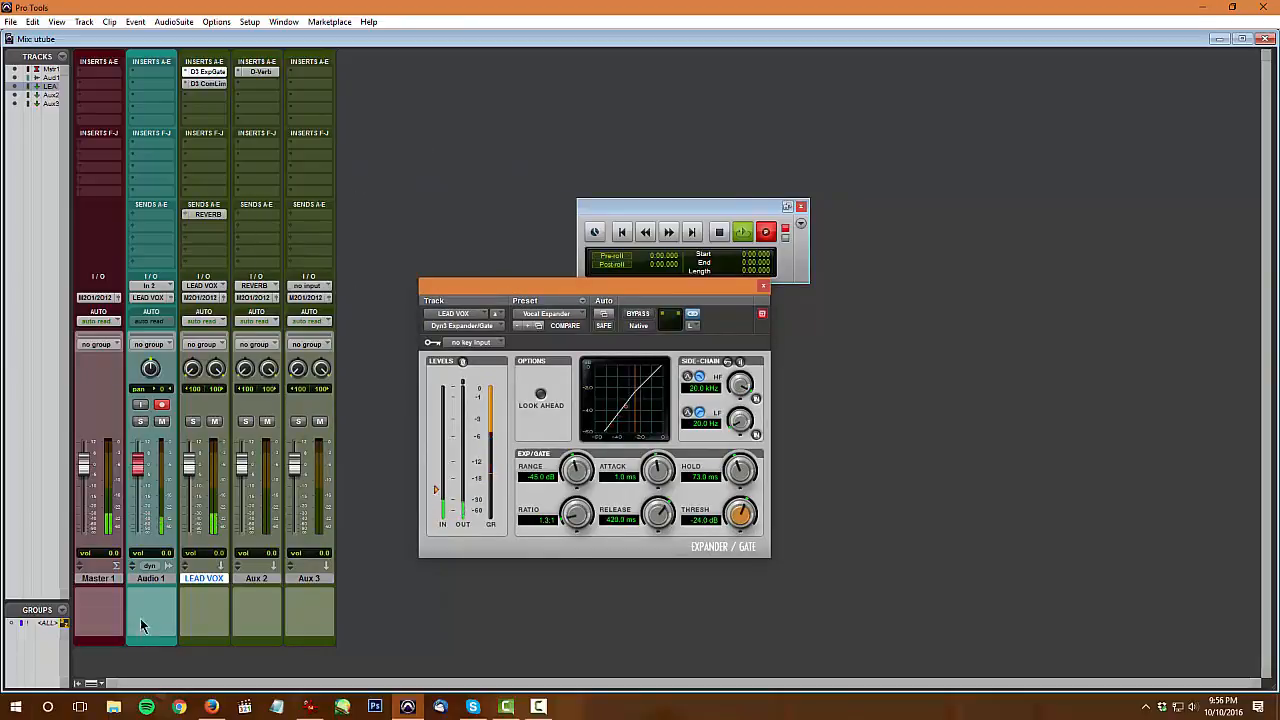
Select the Audio 1 and Aux 3 channels, stop recording, and view Aux 3's input path choices without changing them
{"action": "left_click", "coordinate": [156, 579]}
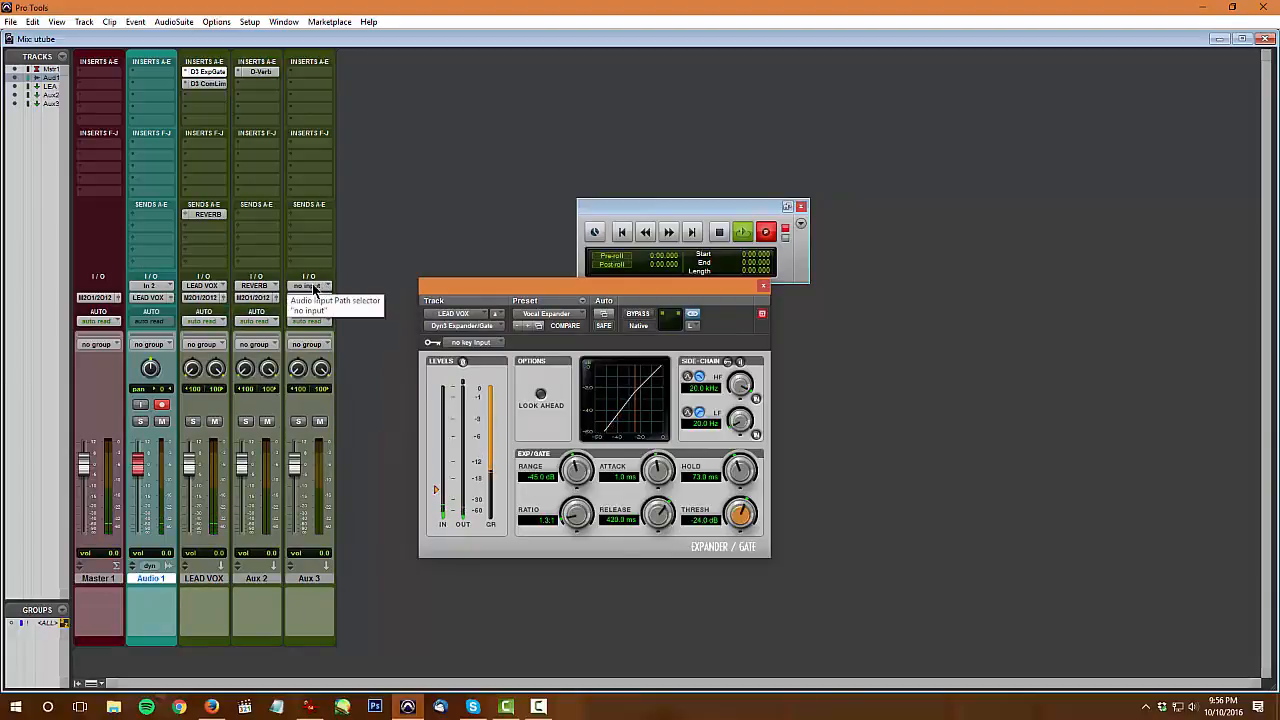
{"action": "left_click", "coordinate": [303, 580]}
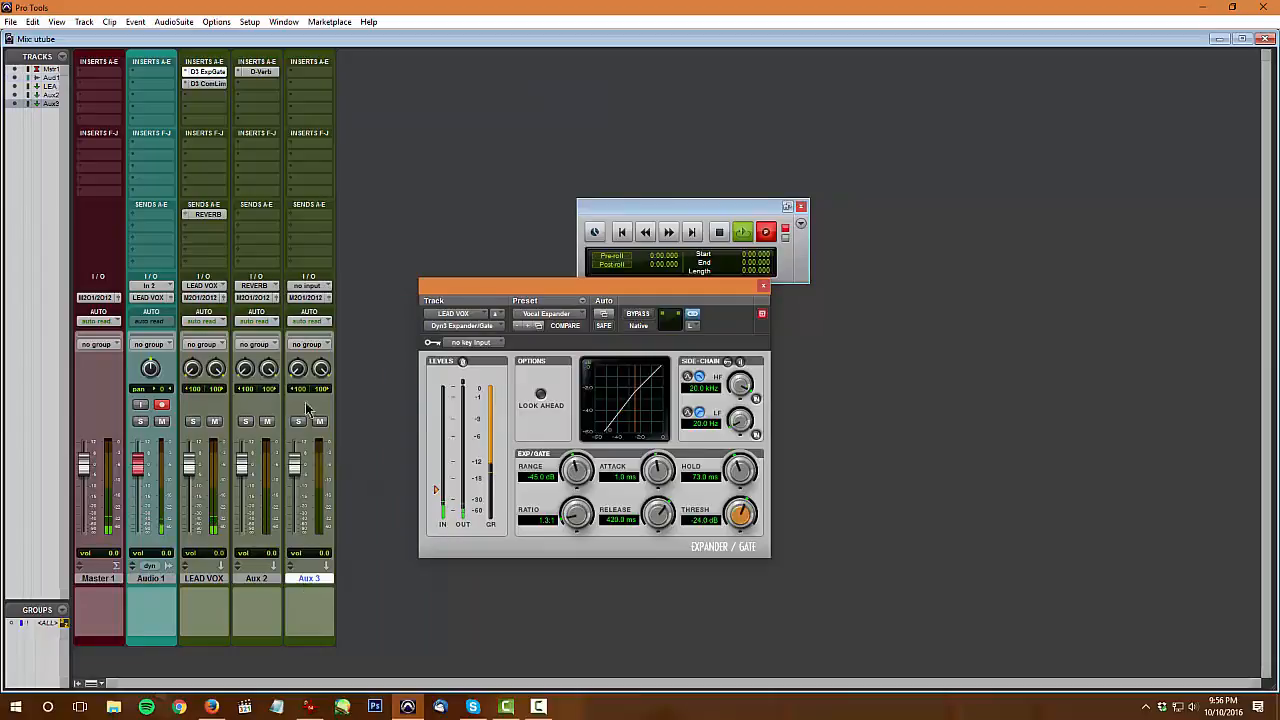
{"action": "left_click", "coordinate": [300, 291]}
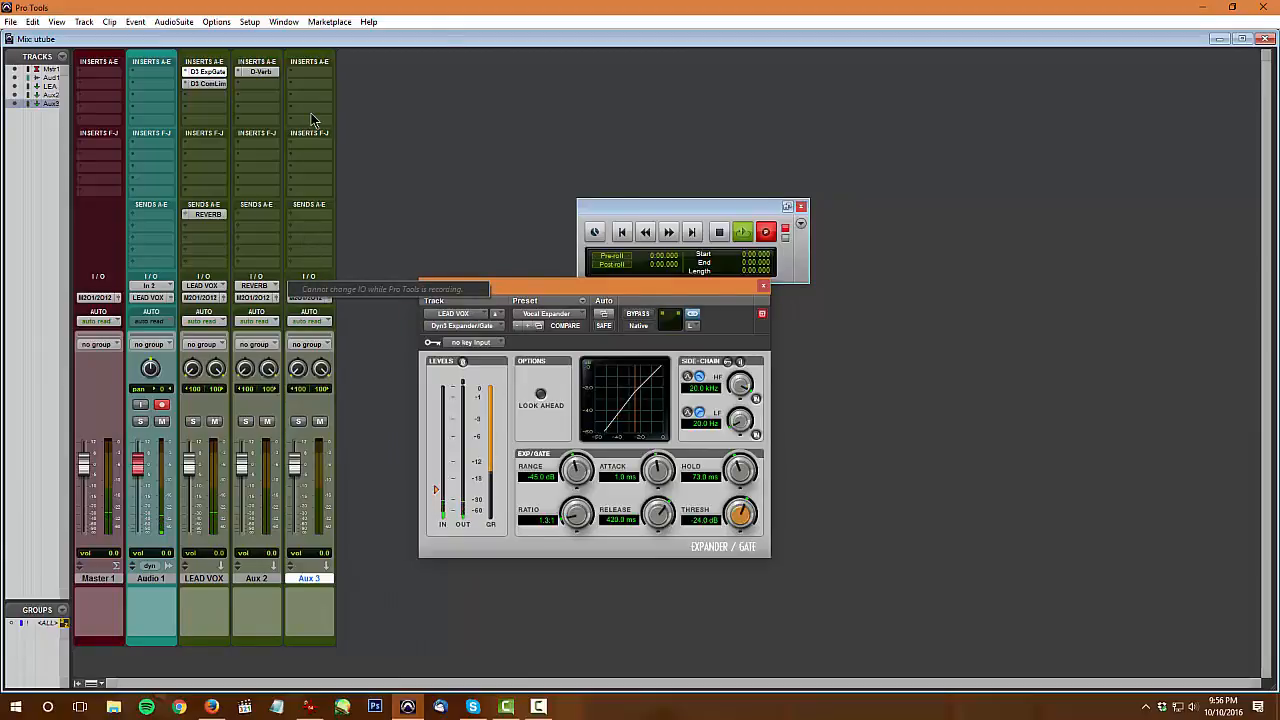
{"action": "key", "text": "space"}
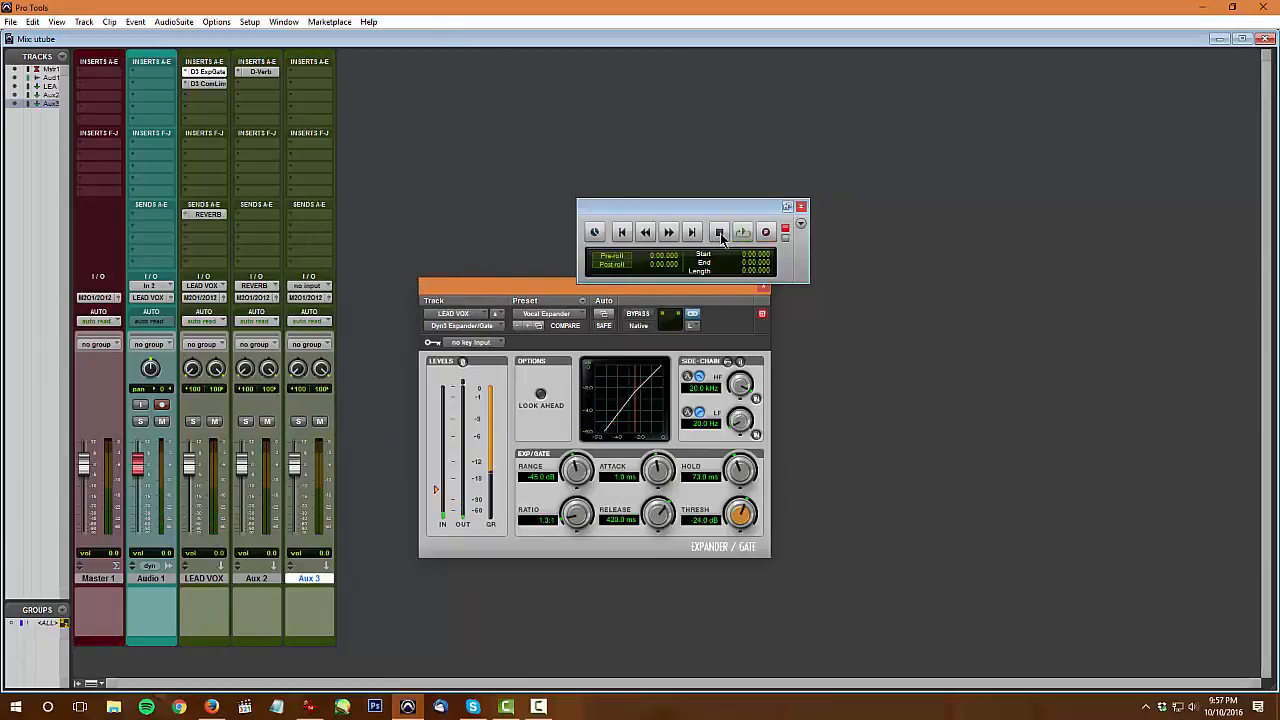
{"action": "left_click", "coordinate": [303, 287]}
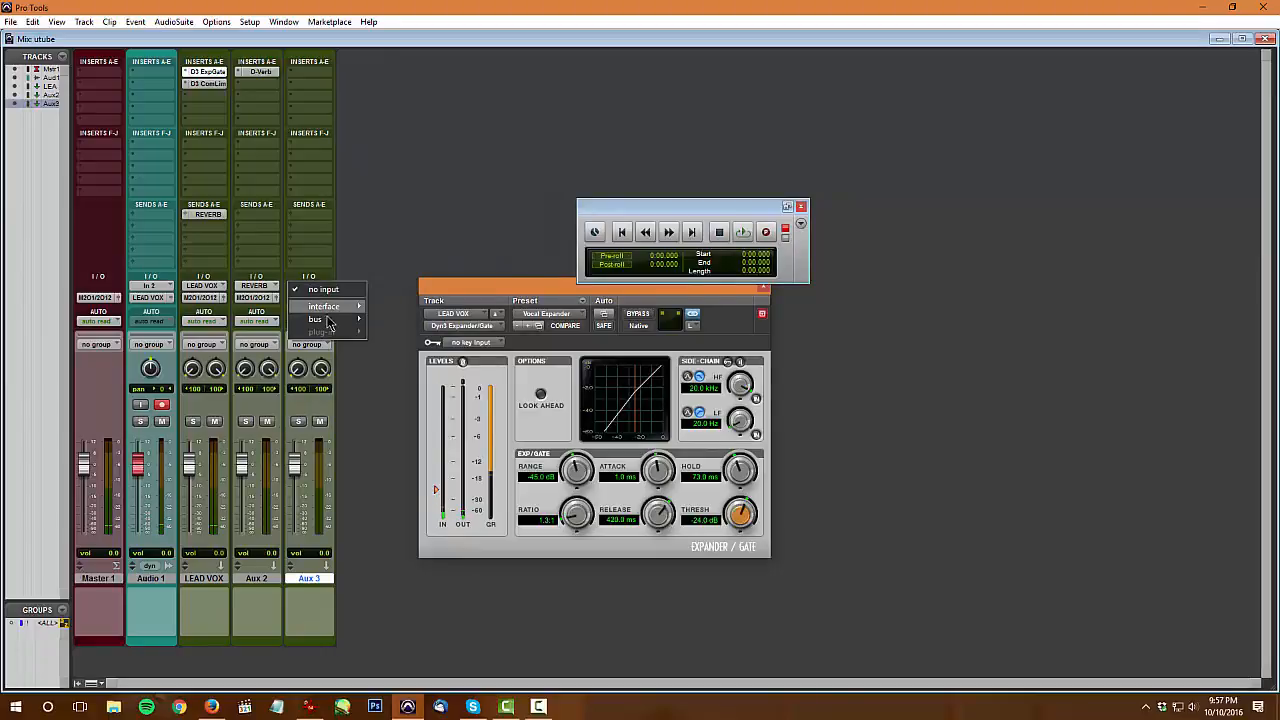
{"action": "mouse_move", "coordinate": [328, 322]}
{"action": "key", "text": "Escape"}
{"action": "key", "text": "Escape"}
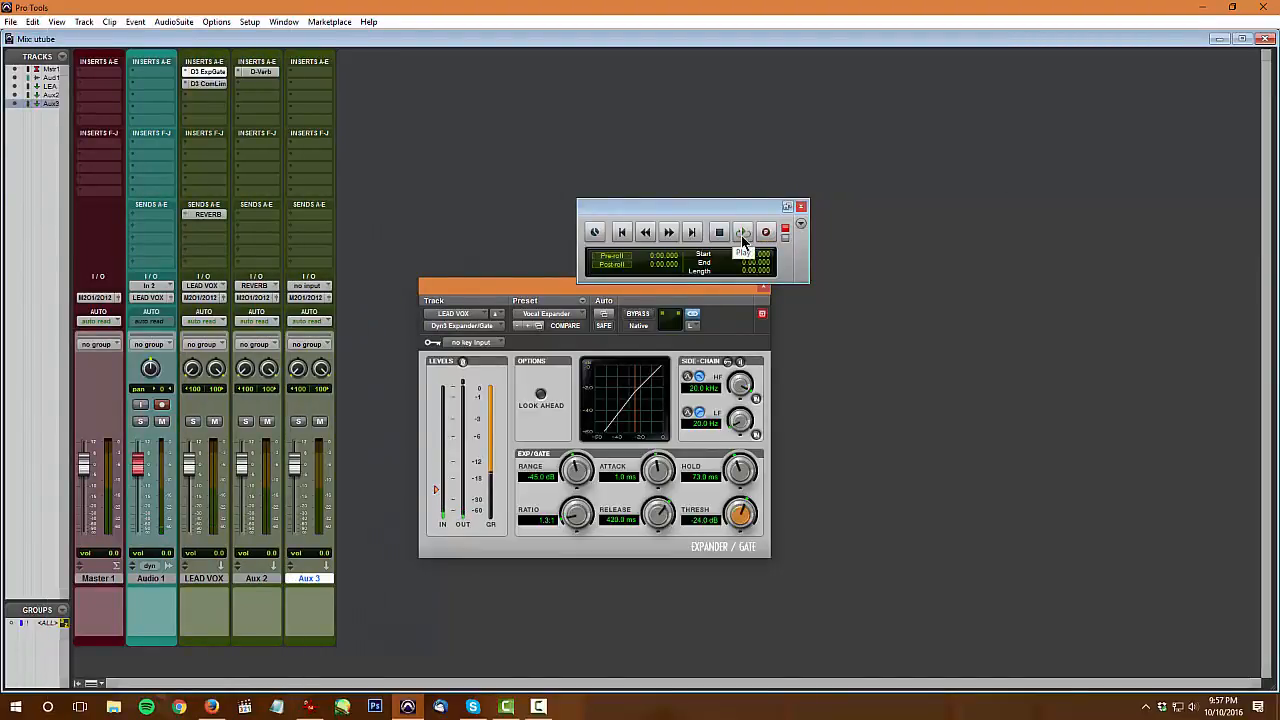
Restart recording from the end of the session in the Edit window and return to the Mix window
{"action": "key", "text": "ctrl+equal"}
{"action": "left_click", "coordinate": [691, 232]}
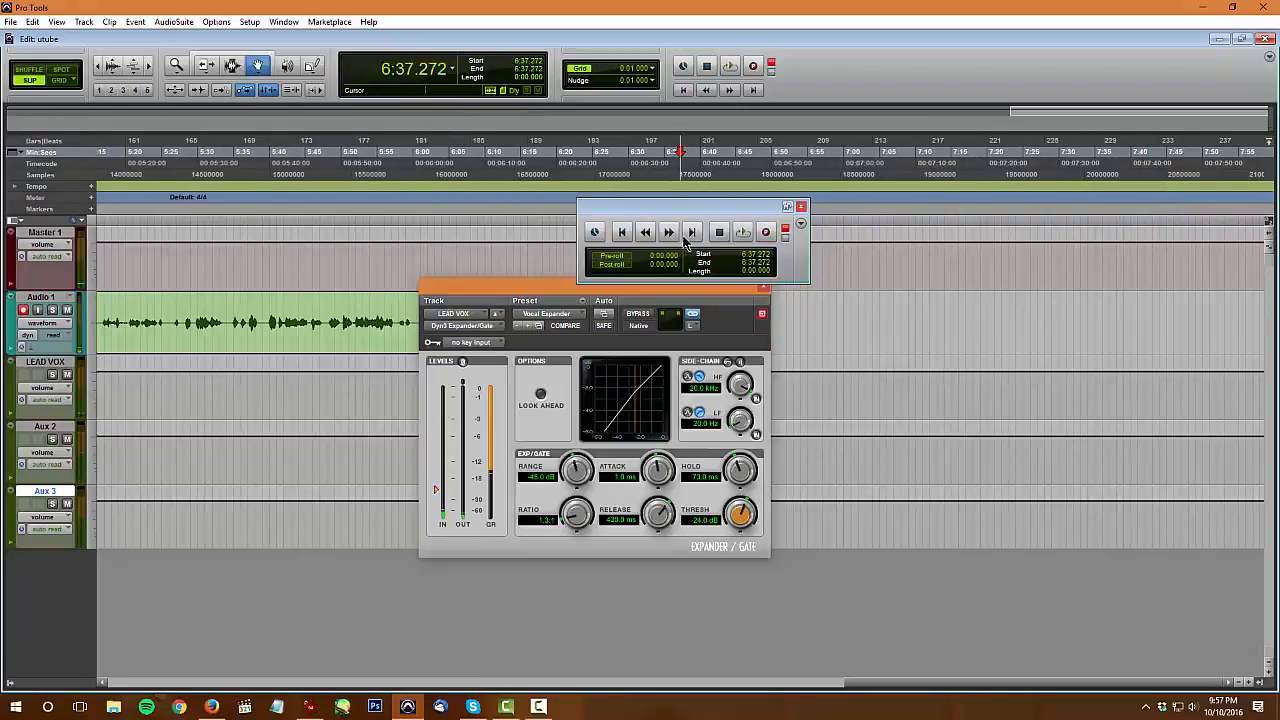
{"action": "left_click", "coordinate": [740, 234]}
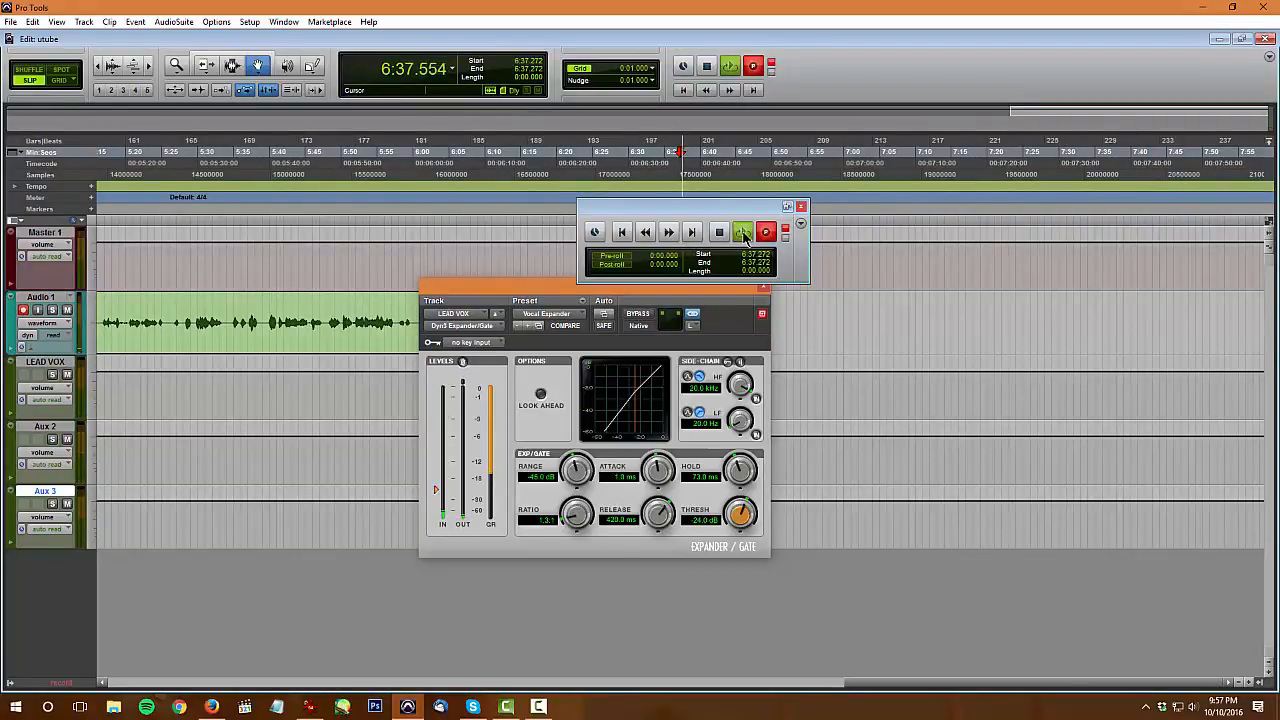
{"action": "key", "text": "ctrl+equal"}
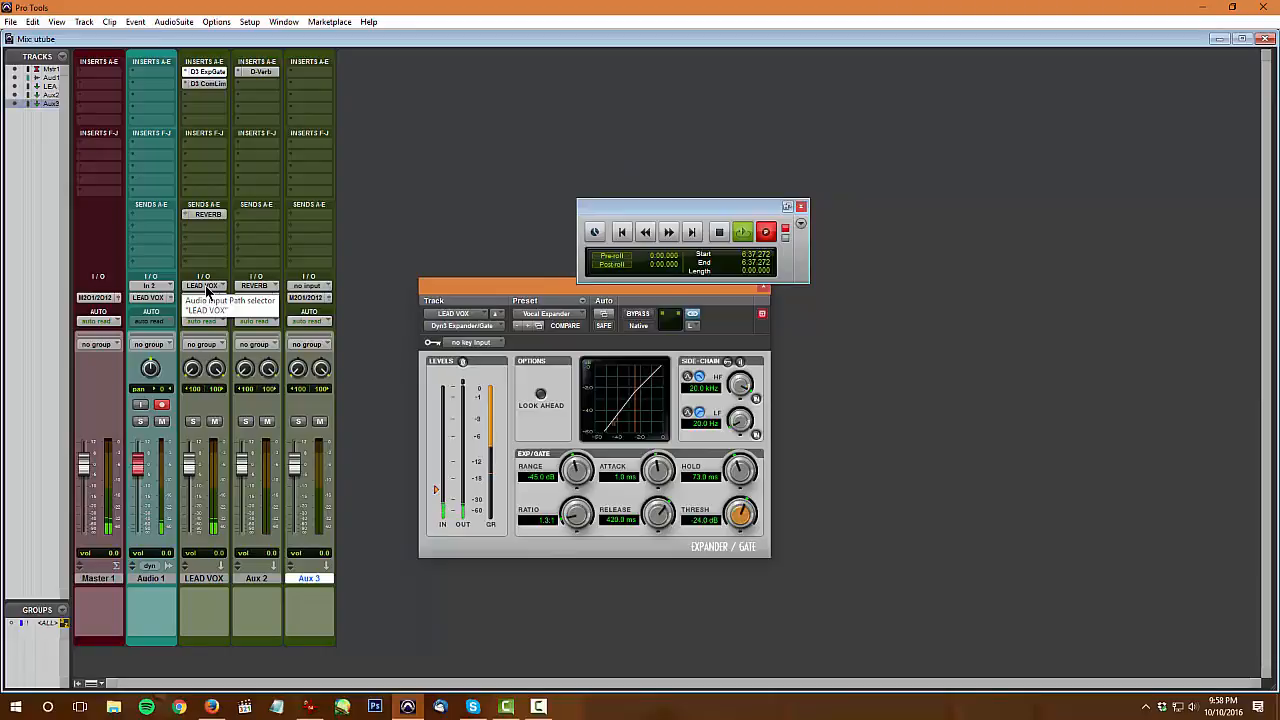
Review the LEAD VOX channel and open Audio 1's naming dialog, closing it without renaming the track
{"action": "left_click", "coordinate": [212, 579]}
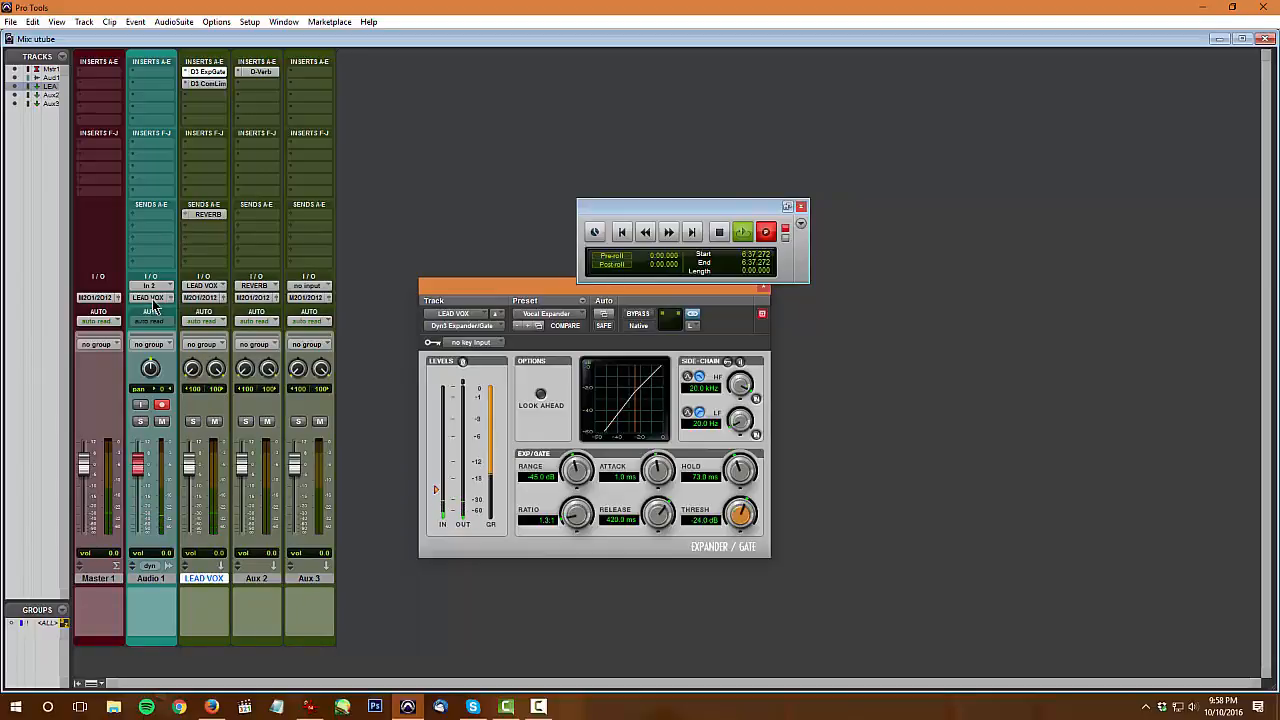
{"action": "double_click", "coordinate": [165, 580]}
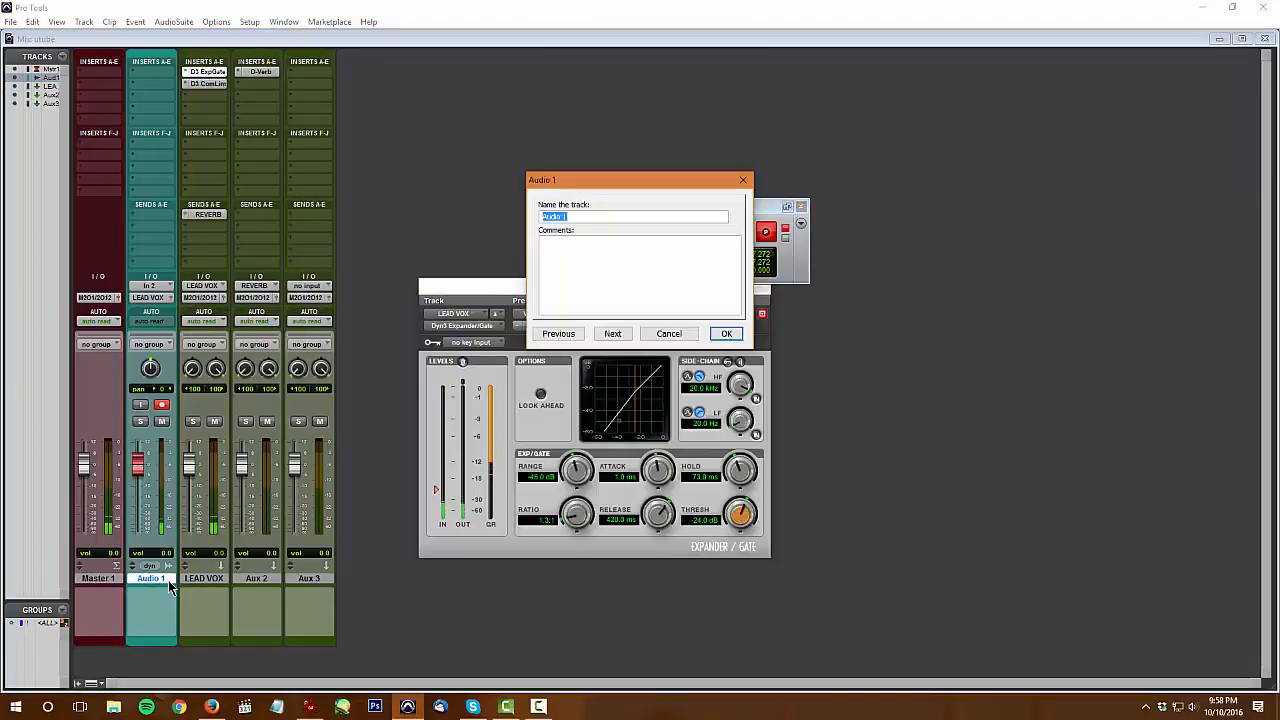
{"action": "left_click", "coordinate": [669, 334]}
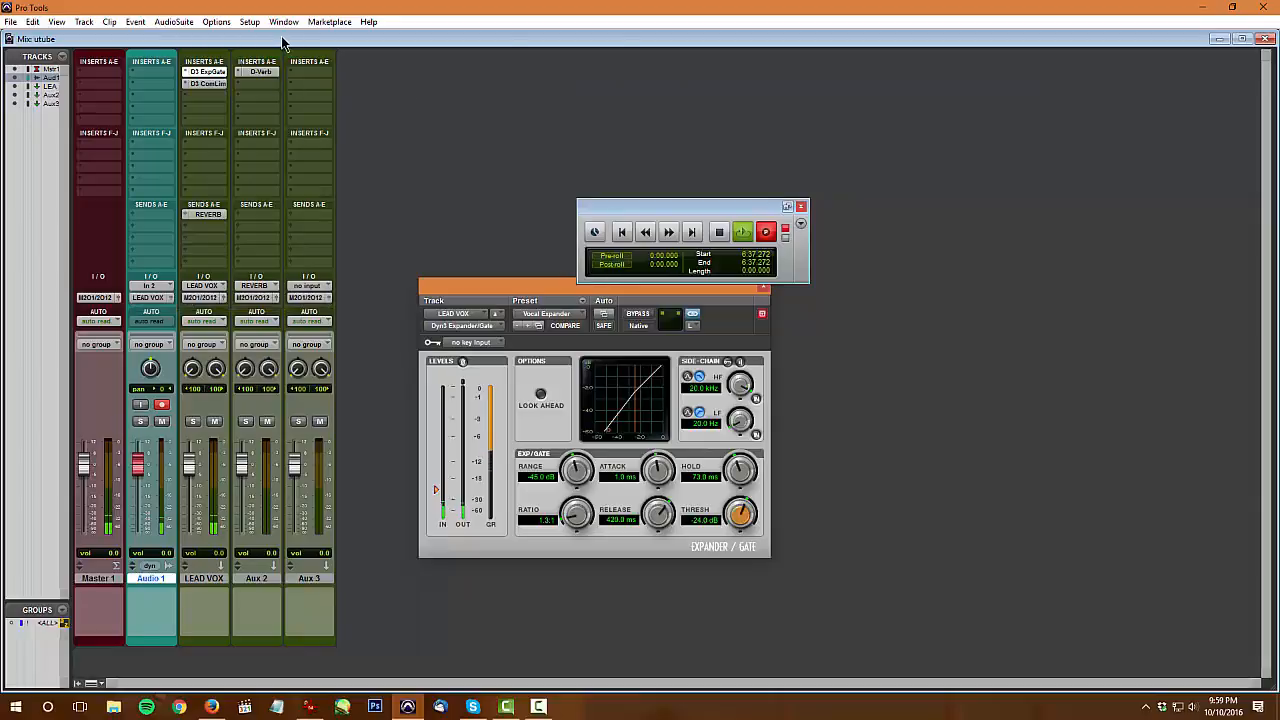
Stop recording and route the Audio 1 track's output to the LEAD VOX (Stereo) bus
{"action": "left_click", "coordinate": [740, 238]}
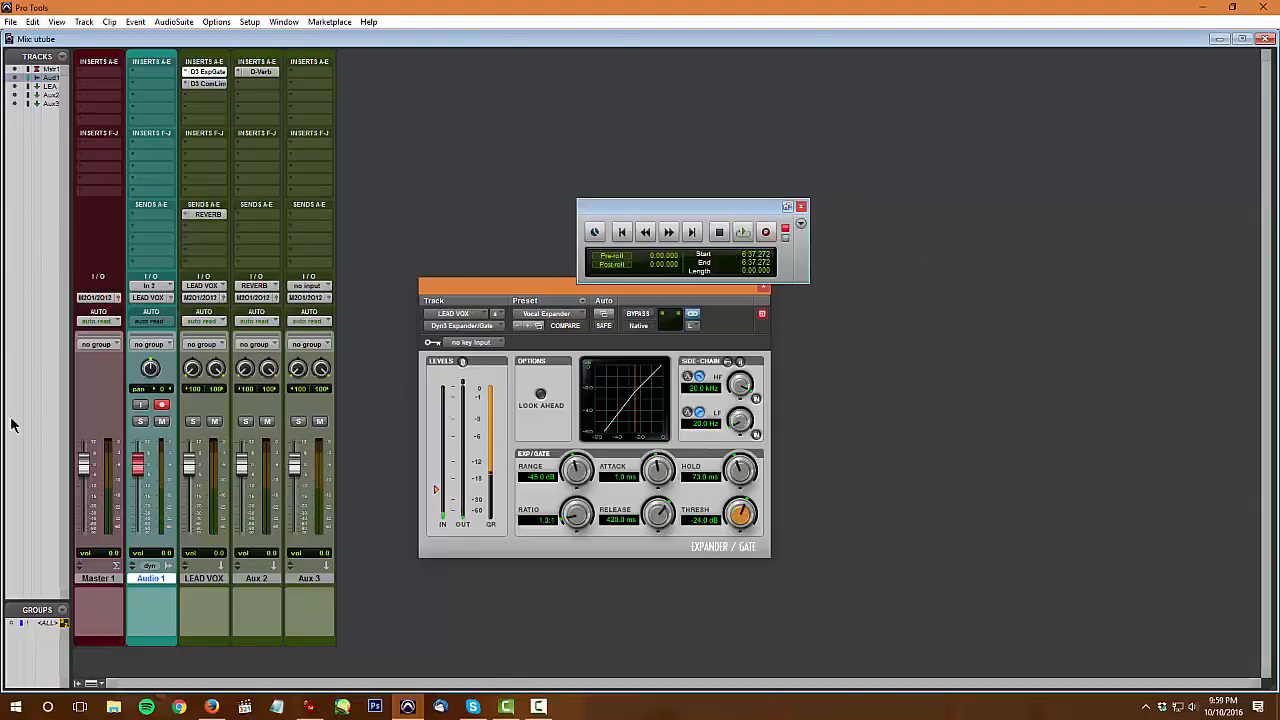
{"action": "left_click", "coordinate": [148, 298]}
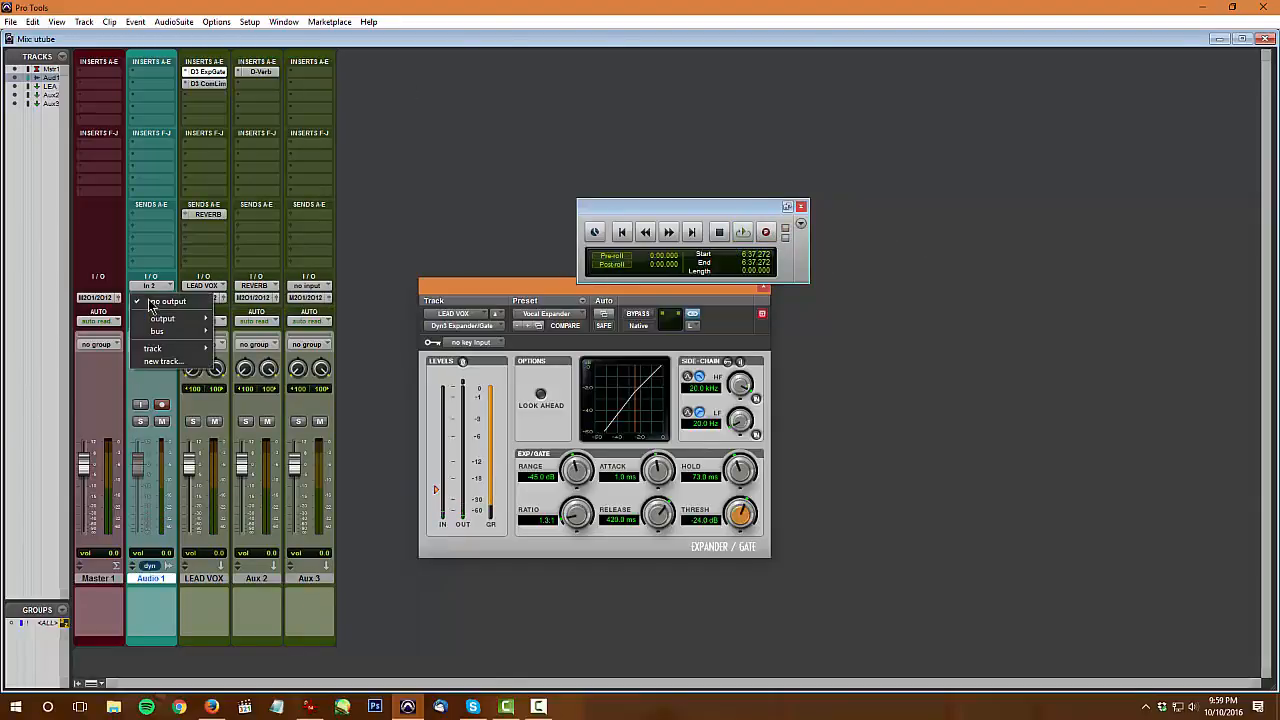
{"action": "mouse_move", "coordinate": [165, 341]}
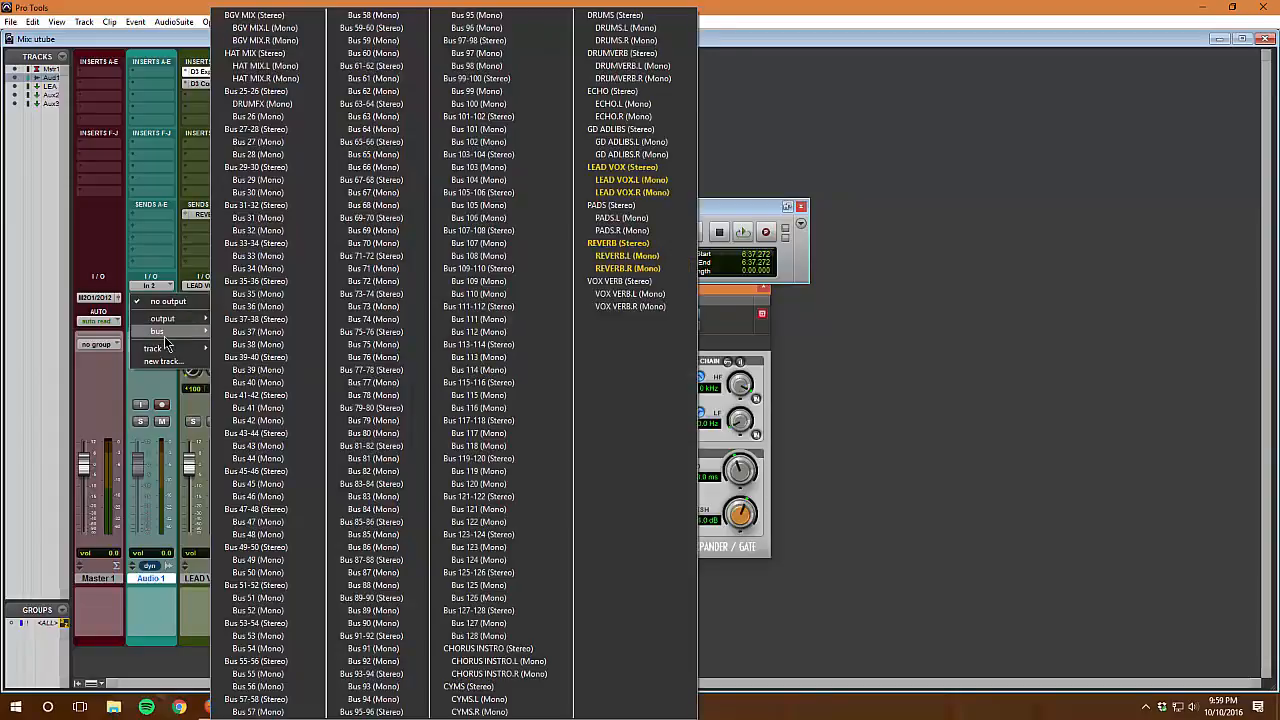
{"action": "left_click", "coordinate": [621, 167]}
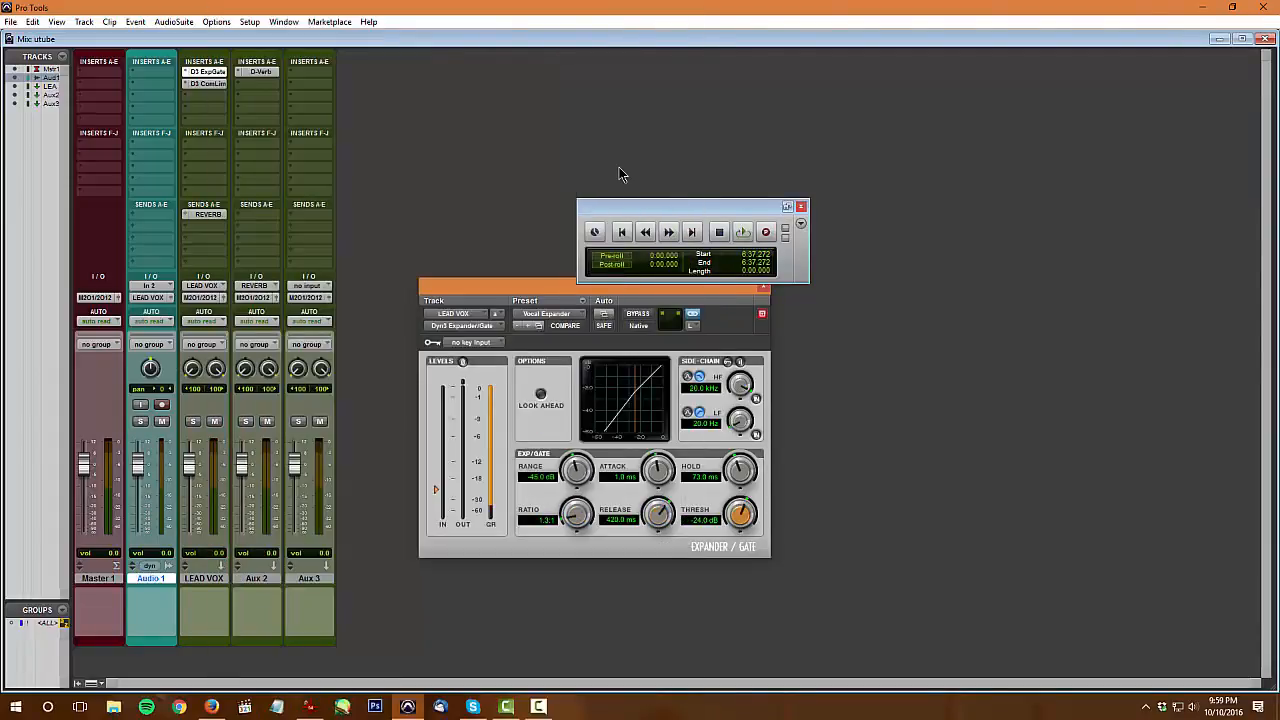
Record-enable the Audio 1 track and start recording again
{"action": "left_click", "coordinate": [164, 405]}
{"action": "left_click", "coordinate": [767, 232]}
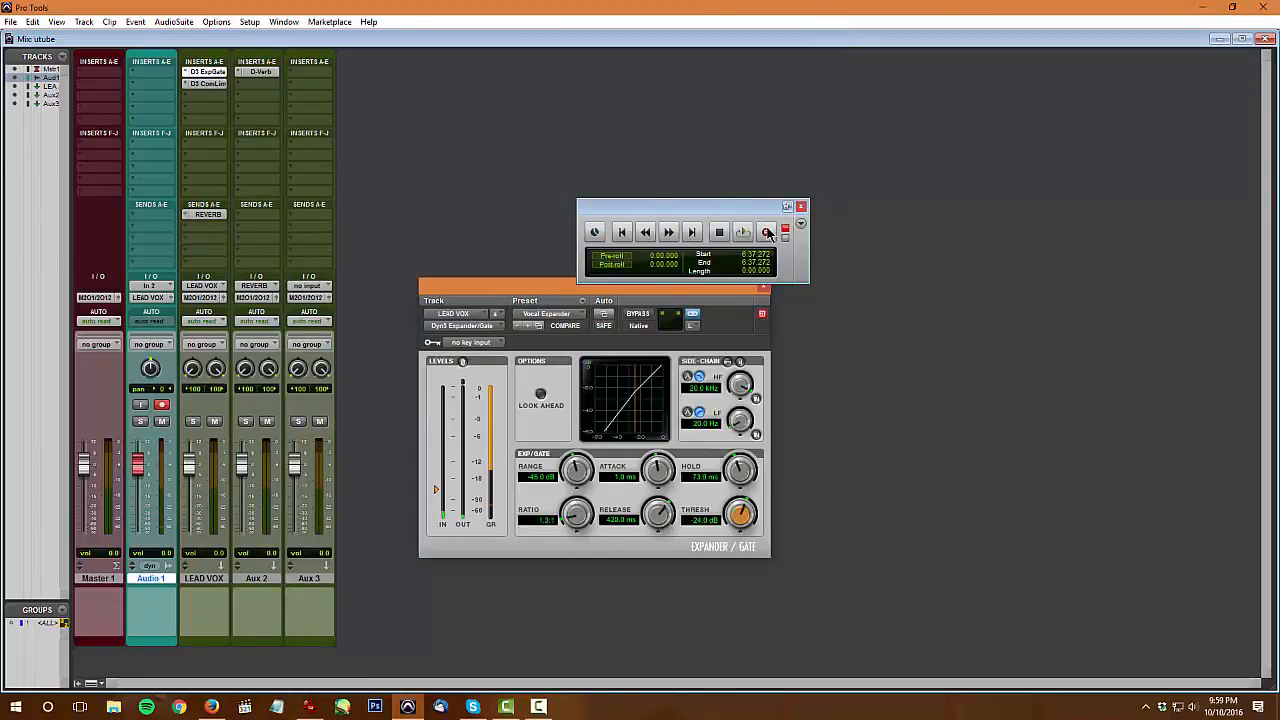
{"action": "left_click", "coordinate": [744, 233]}
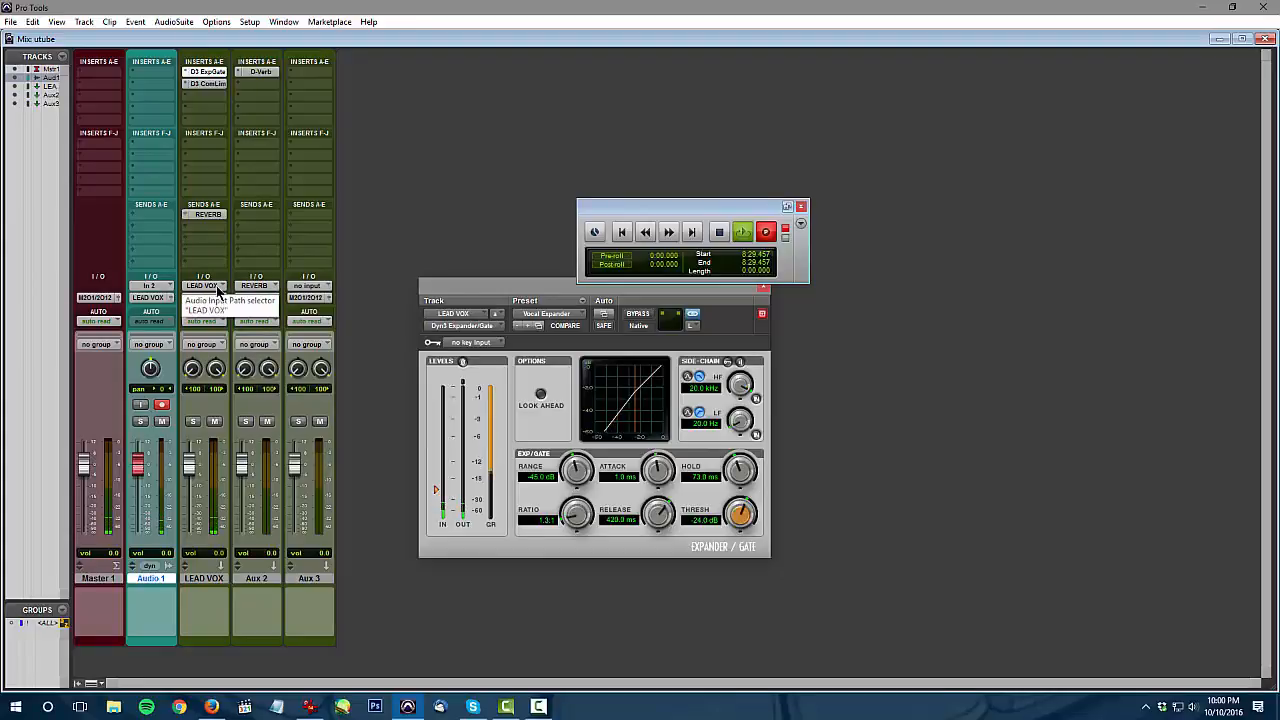
Compare the routing of the Audio 1 and LEAD VOX channels by selecting them alternately, ending on Aux 2
{"action": "left_click", "coordinate": [184, 579]}
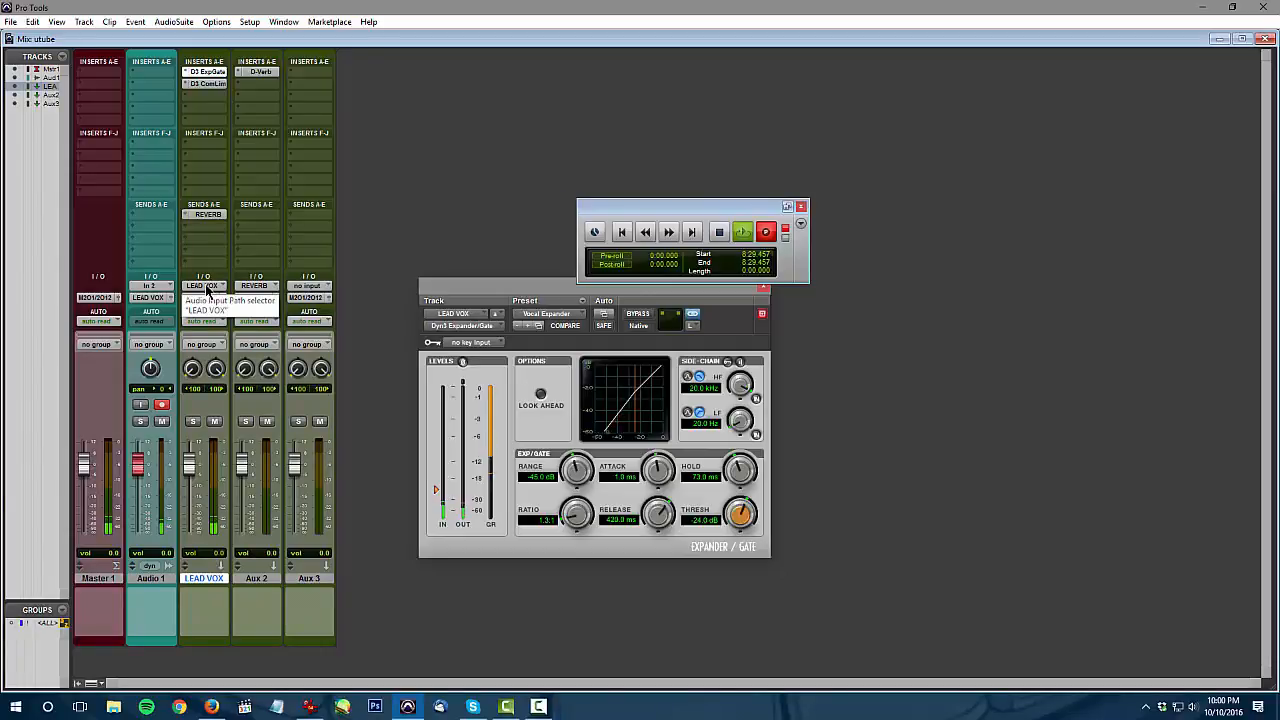
{"action": "left_click", "coordinate": [160, 578]}
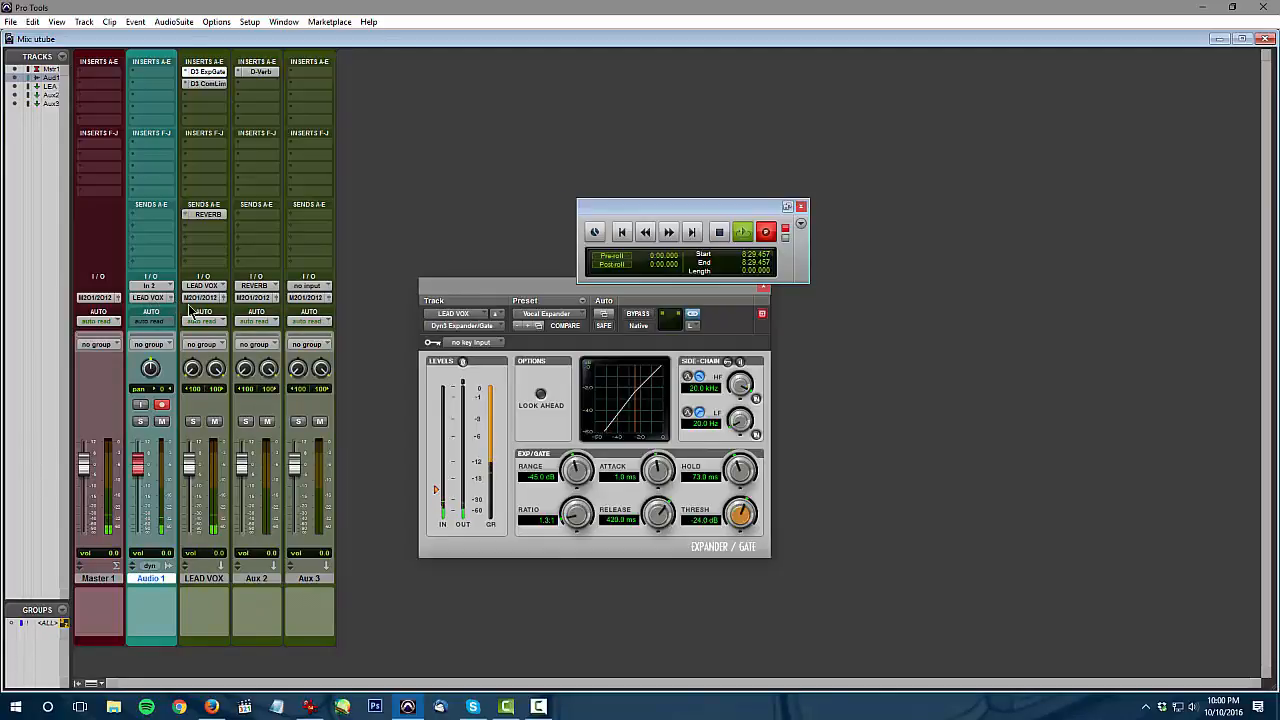
{"action": "left_click", "coordinate": [218, 579]}
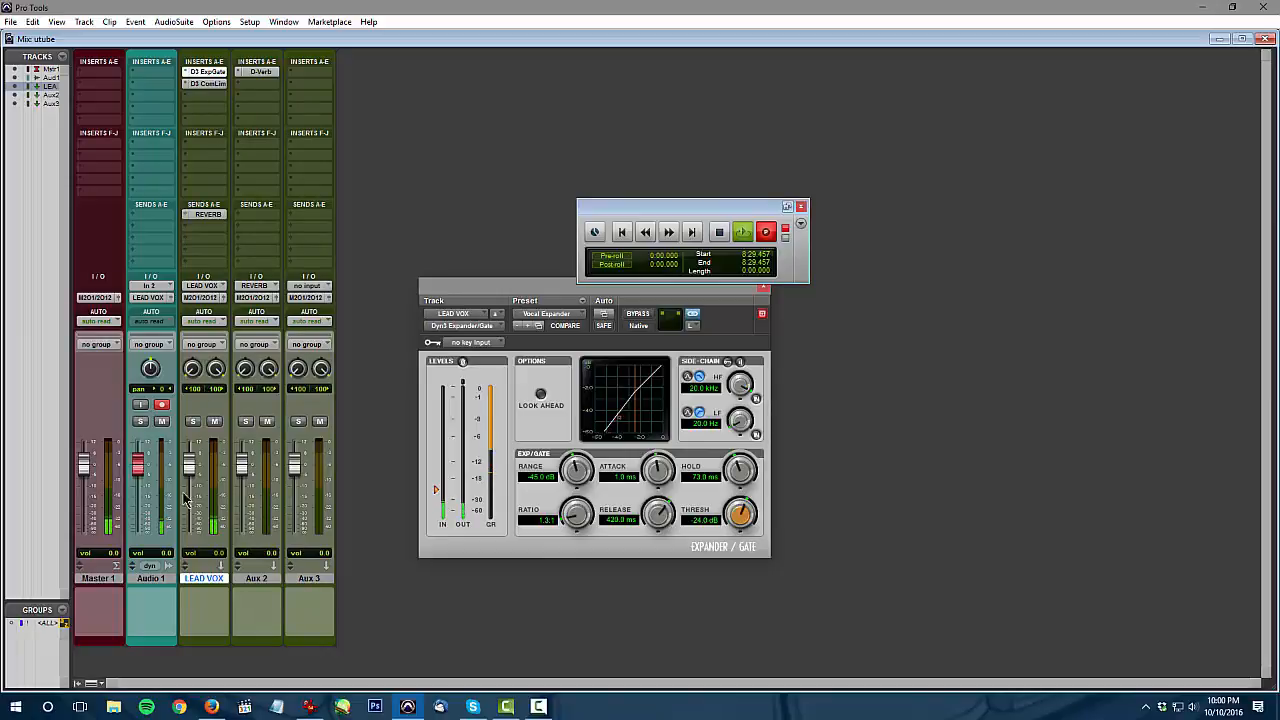
{"action": "left_click", "coordinate": [160, 580]}
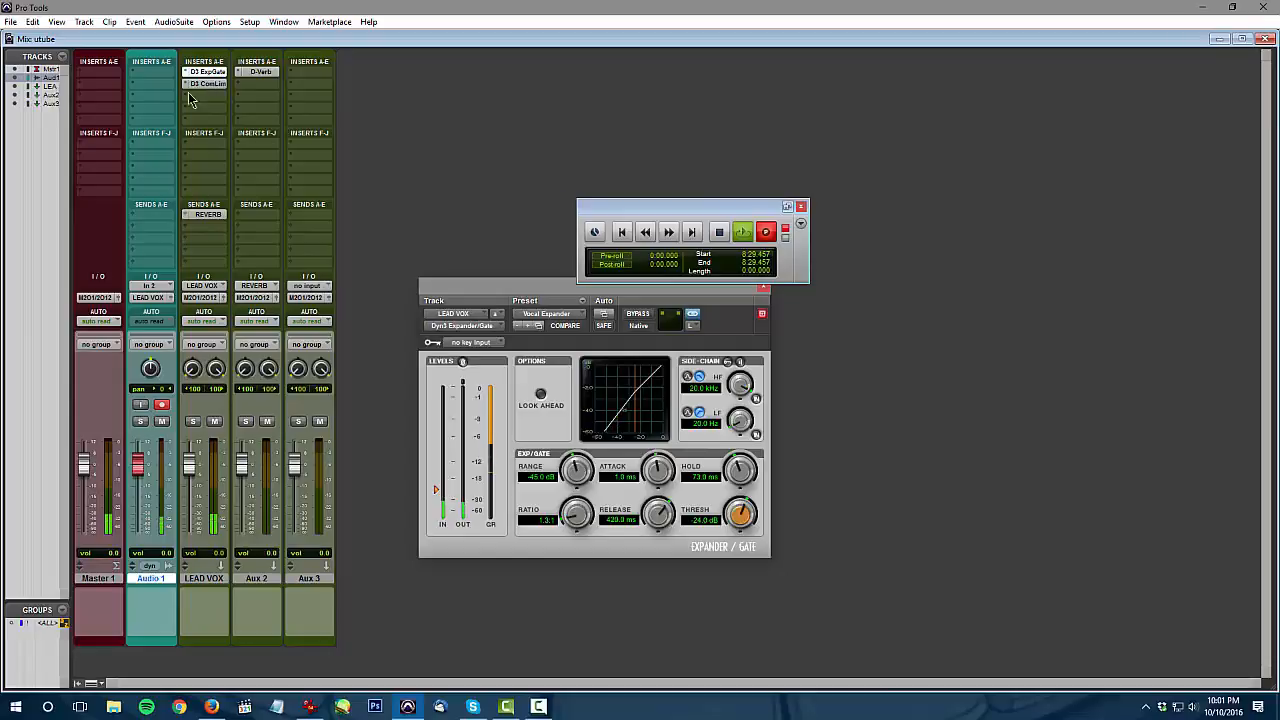
{"action": "left_click", "coordinate": [213, 580]}
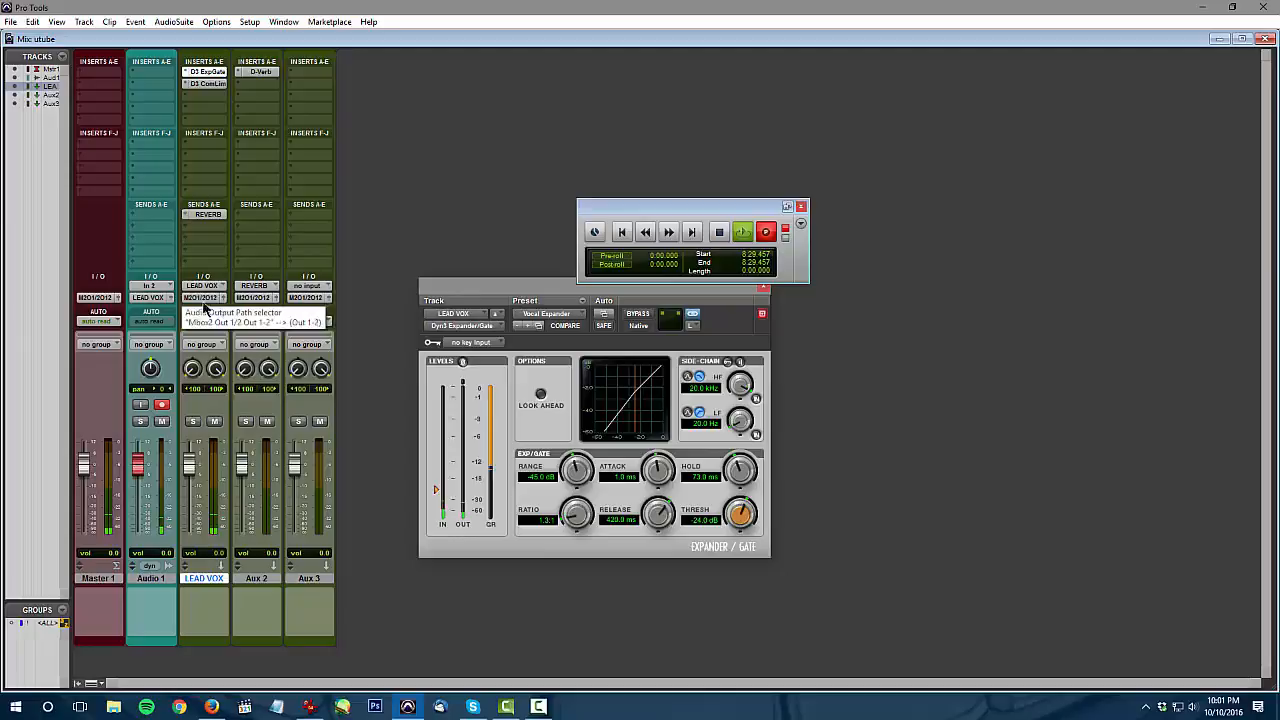
{"action": "left_click", "coordinate": [141, 578]}
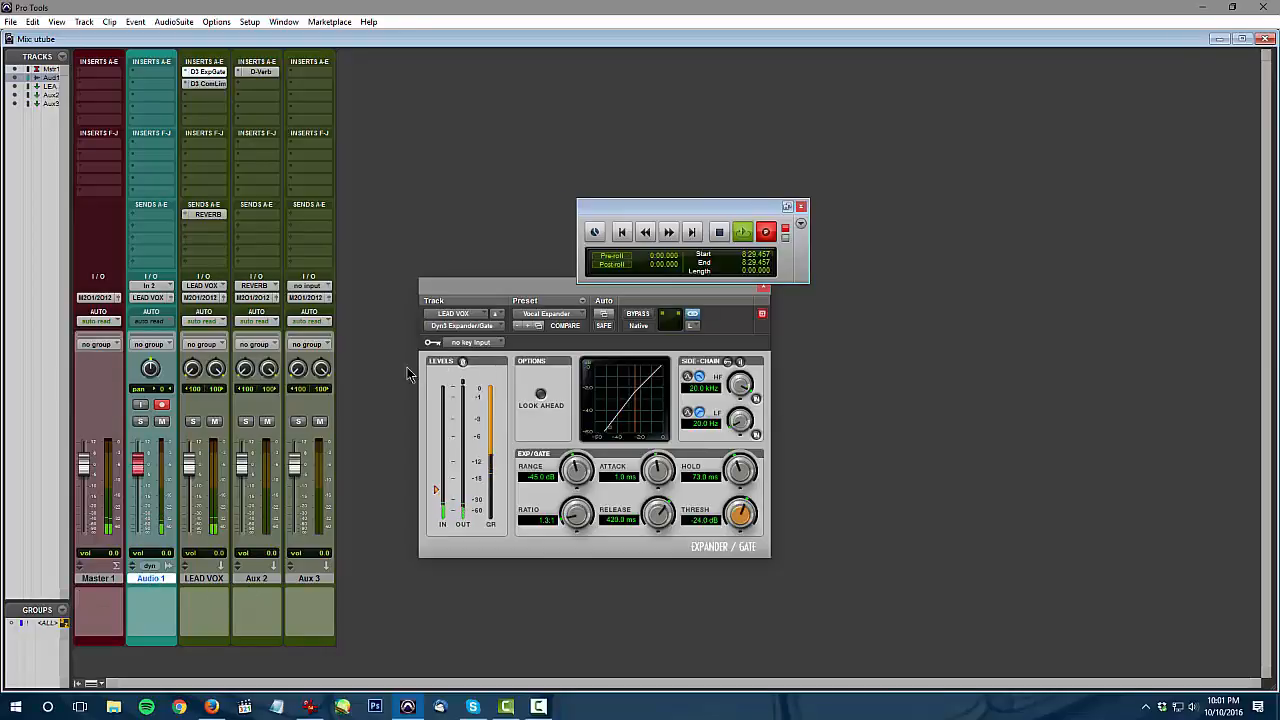
{"action": "left_click", "coordinate": [210, 579]}
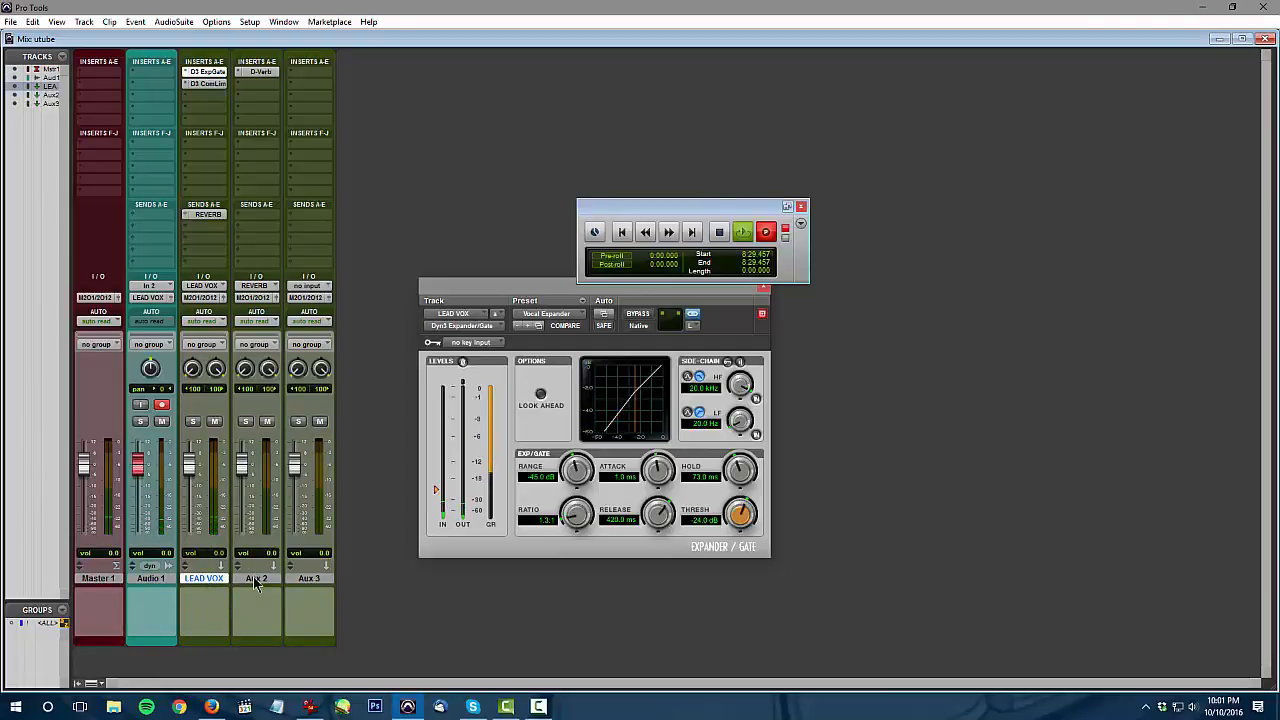
{"action": "left_click", "coordinate": [255, 580]}
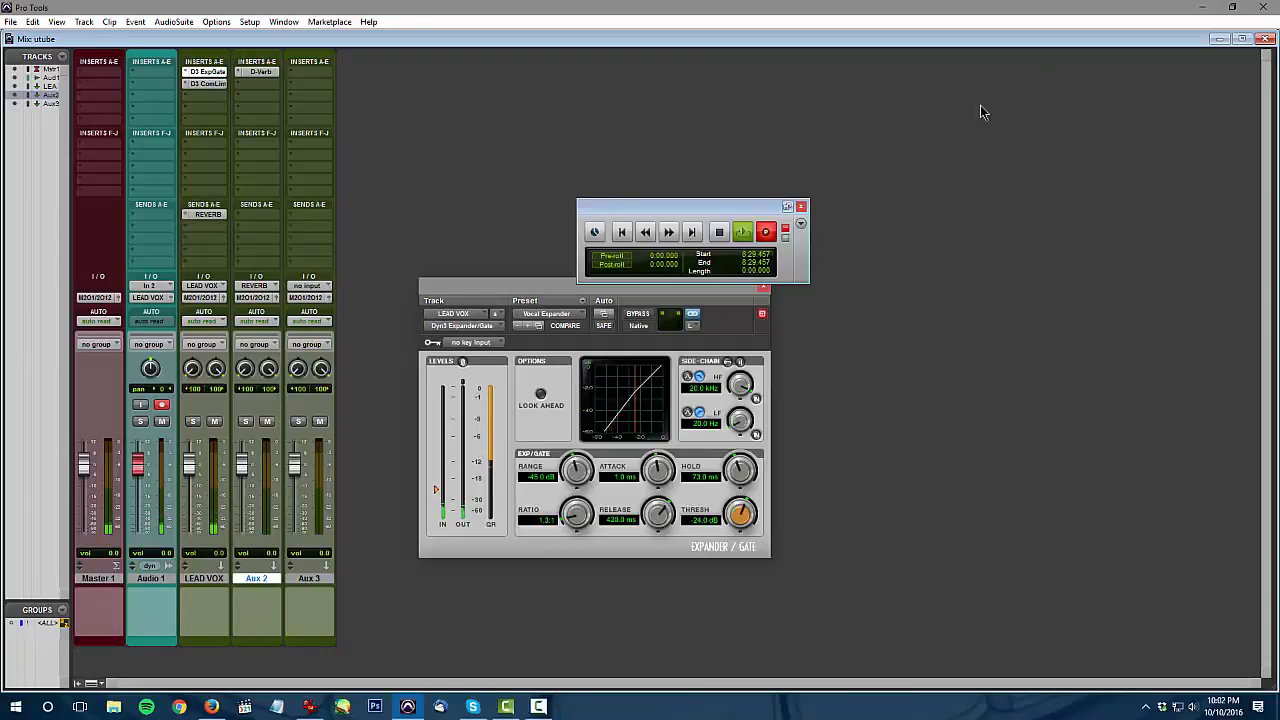
Open the D-Verb insert on Aux 2 and move its window just below the Transport window
{"action": "left_click", "coordinate": [257, 286]}
{"action": "left_click", "coordinate": [262, 72]}
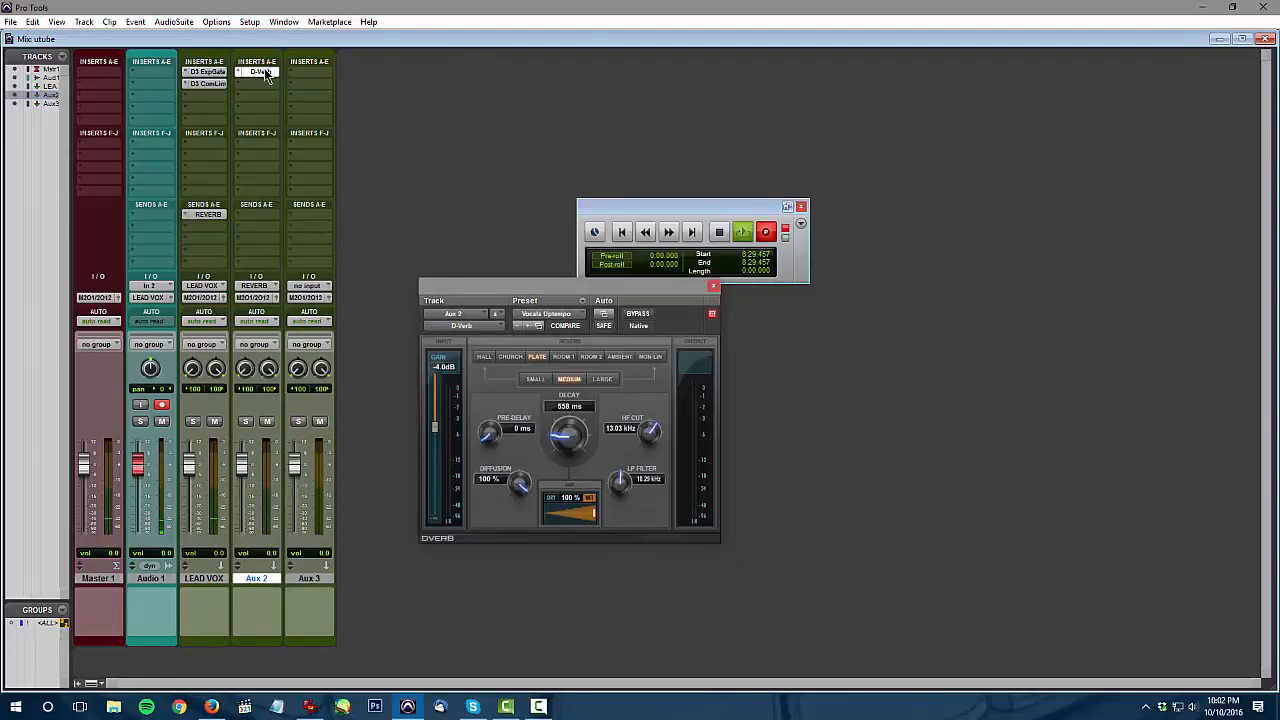
{"action": "left_click_drag", "start_coordinate": [512, 285], "coordinate": [720, 302]}
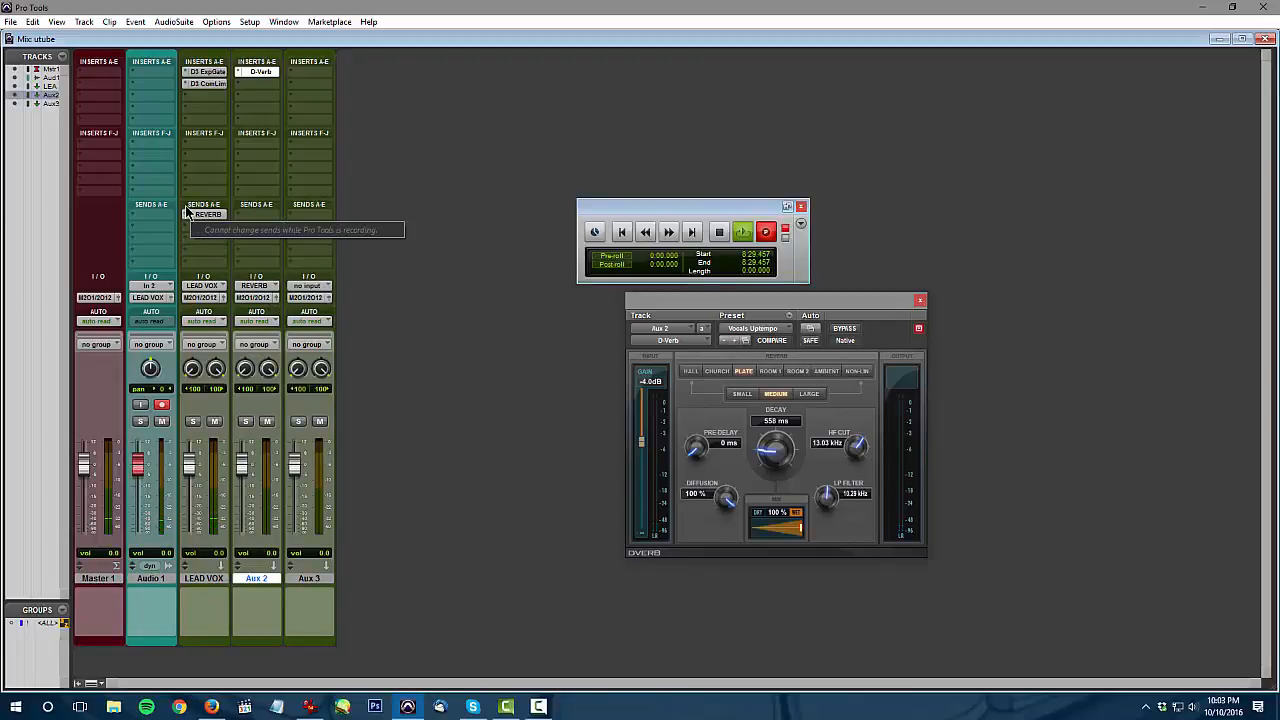
Open the REVERB send on the LEAD VOX track and place its window in clear space beside the mixer channels
{"action": "left_click", "coordinate": [206, 212]}
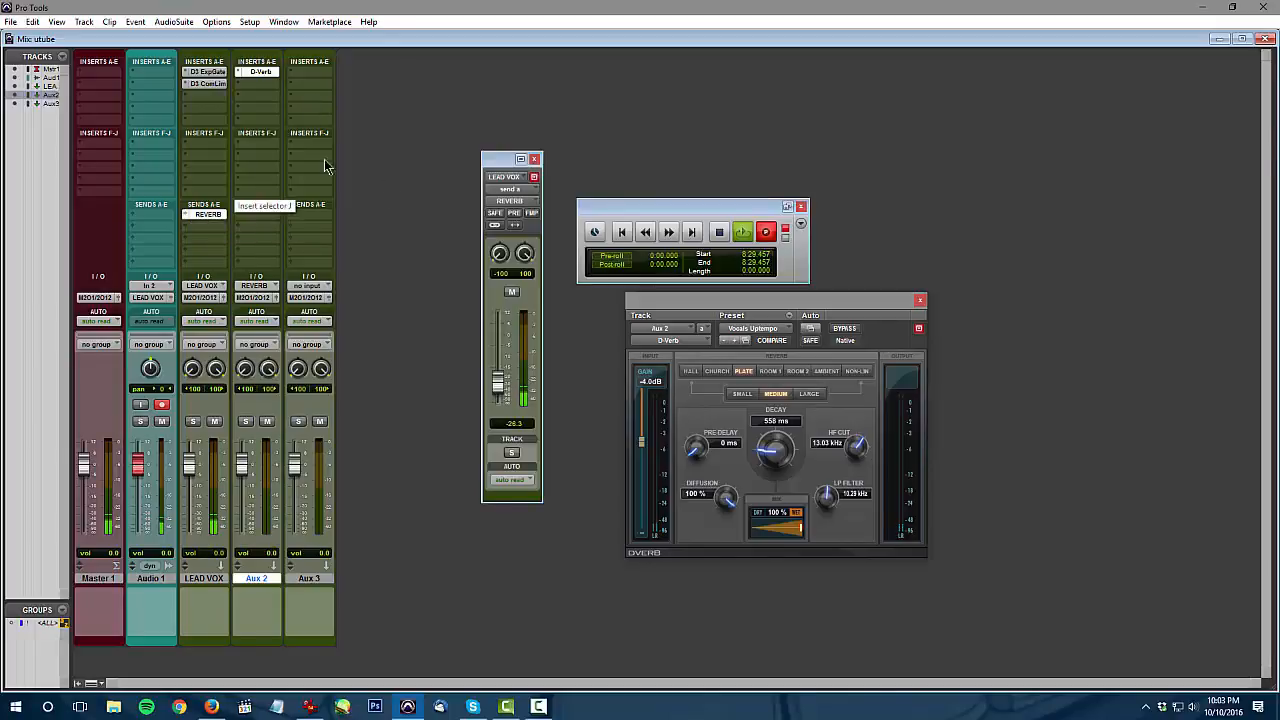
{"action": "left_click_drag", "start_coordinate": [497, 160], "coordinate": [474, 88]}
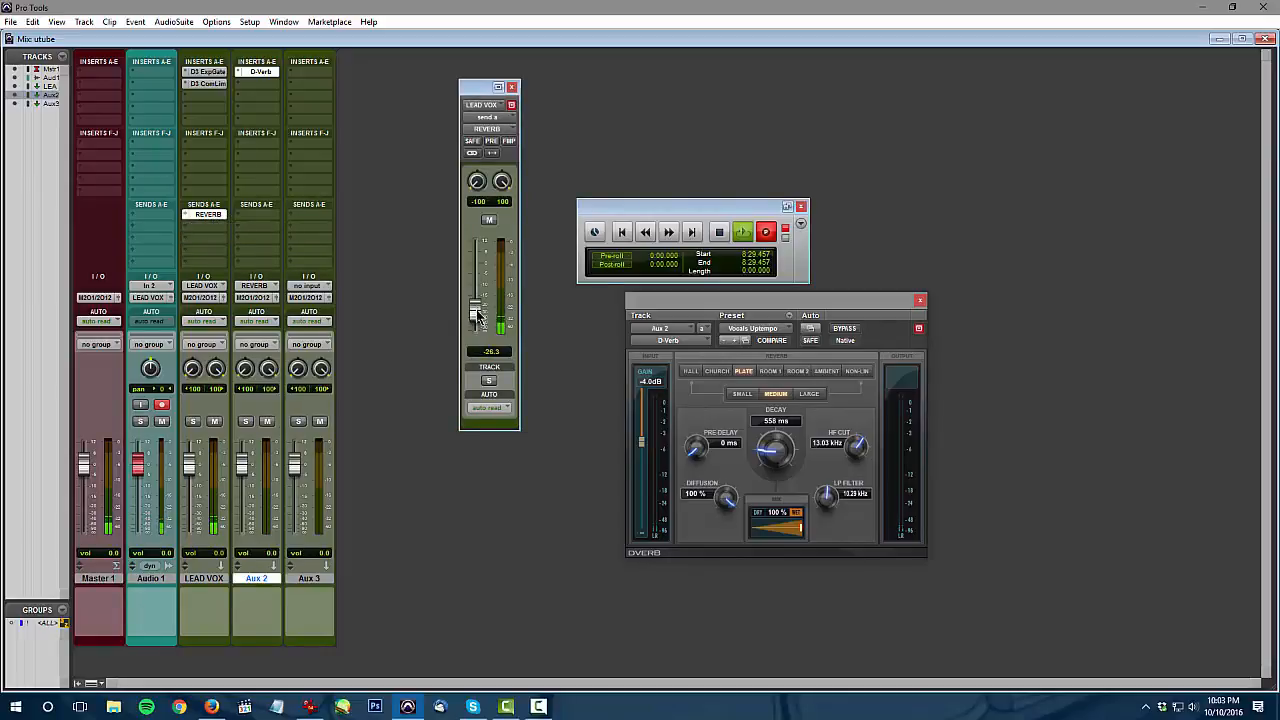
Sweep the LEAD VOX track's REVERB send level fully down, and raise it to about -1.6 dB
{"action": "mouse_move", "coordinate": [478, 316]}
{"action": "left_mouse_down"}
{"action": "mouse_move", "coordinate": [480, 337]}
{"action": "mouse_move", "coordinate": [482, 320]}
{"action": "left_mouse_up"}
{"action": "left_click_drag", "start_coordinate": [480, 318], "coordinate": [487, 313]}
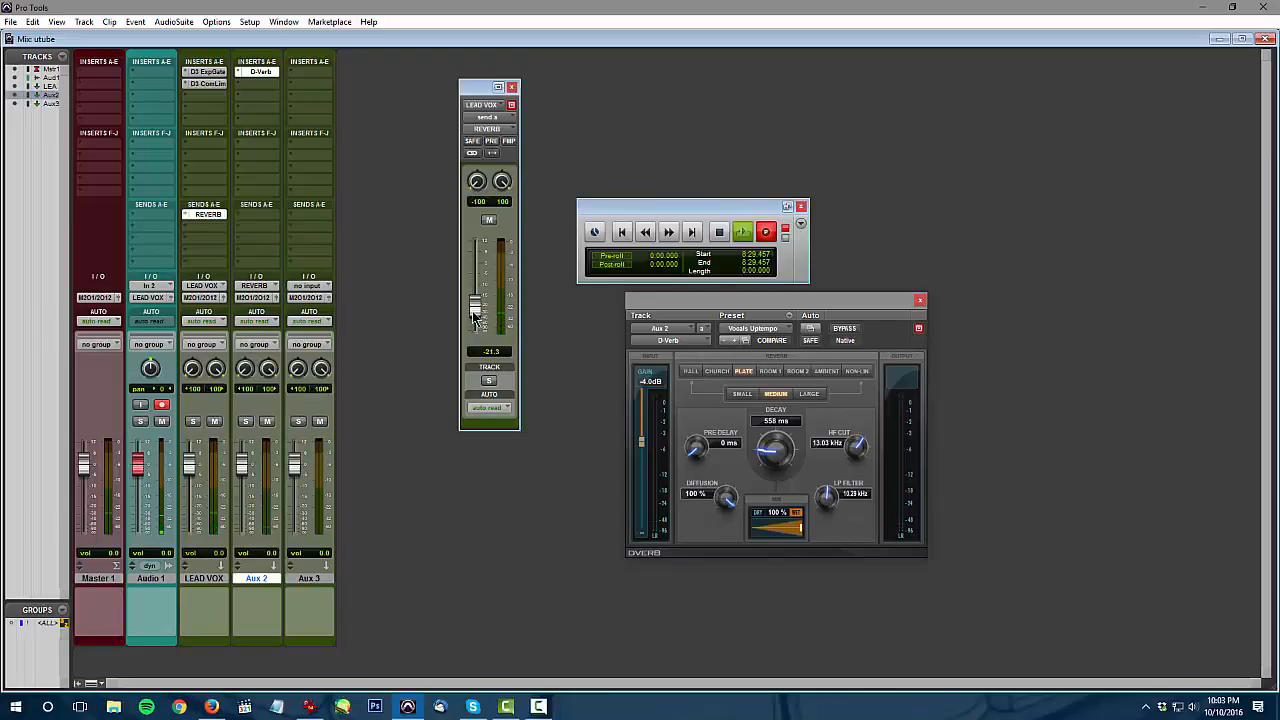
{"action": "left_click_drag", "start_coordinate": [478, 314], "coordinate": [477, 344]}
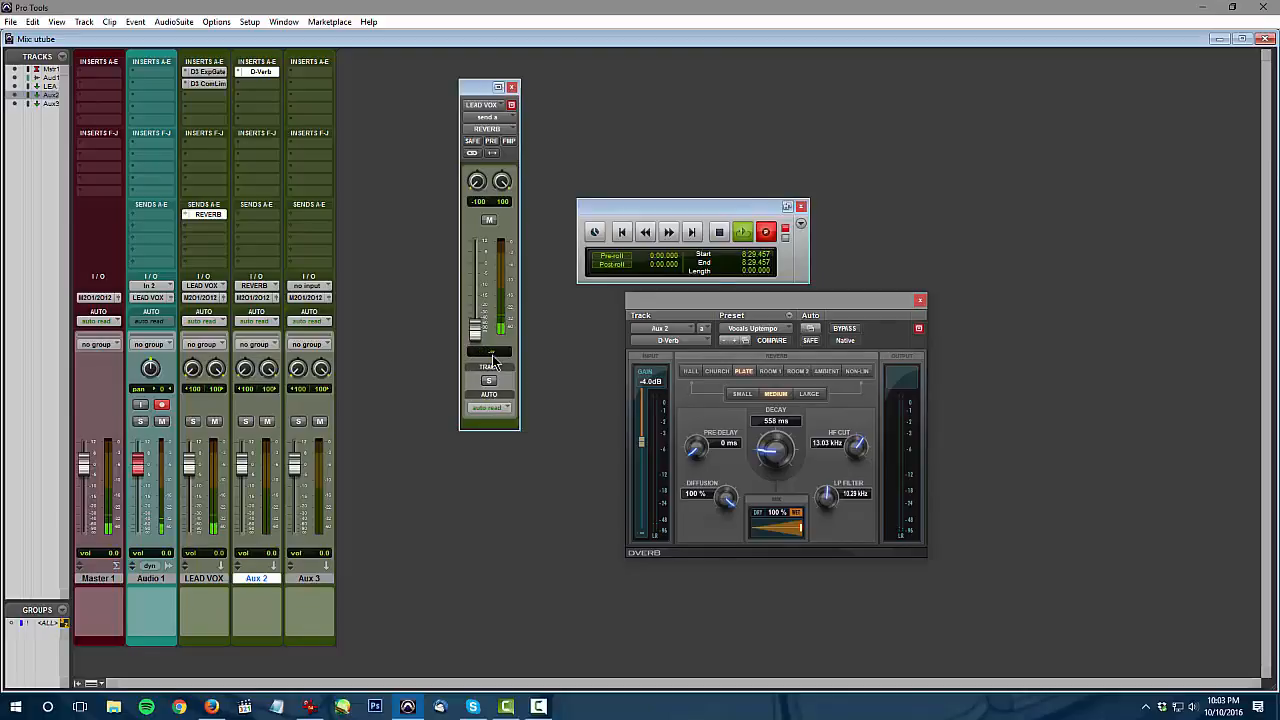
{"action": "left_click_drag", "start_coordinate": [476, 330], "coordinate": [481, 278]}
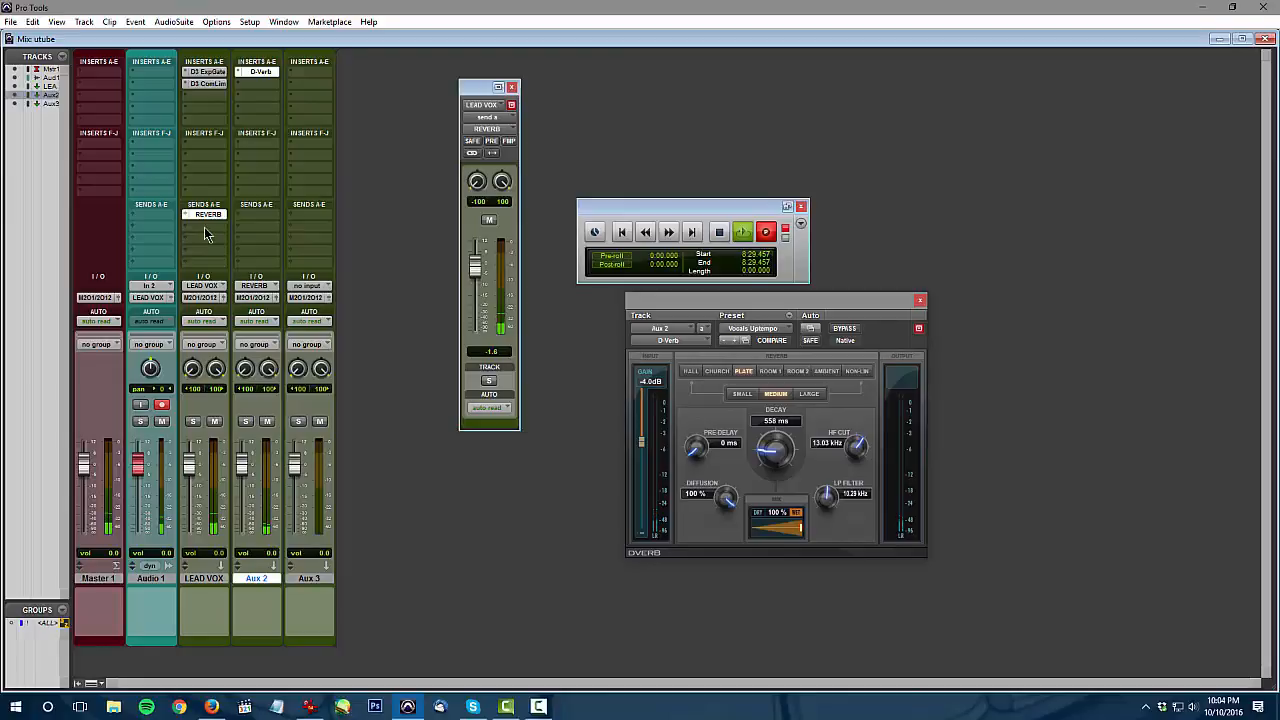
Rename the Aux 2 track as REVERB
{"action": "double_click", "coordinate": [245, 580]}
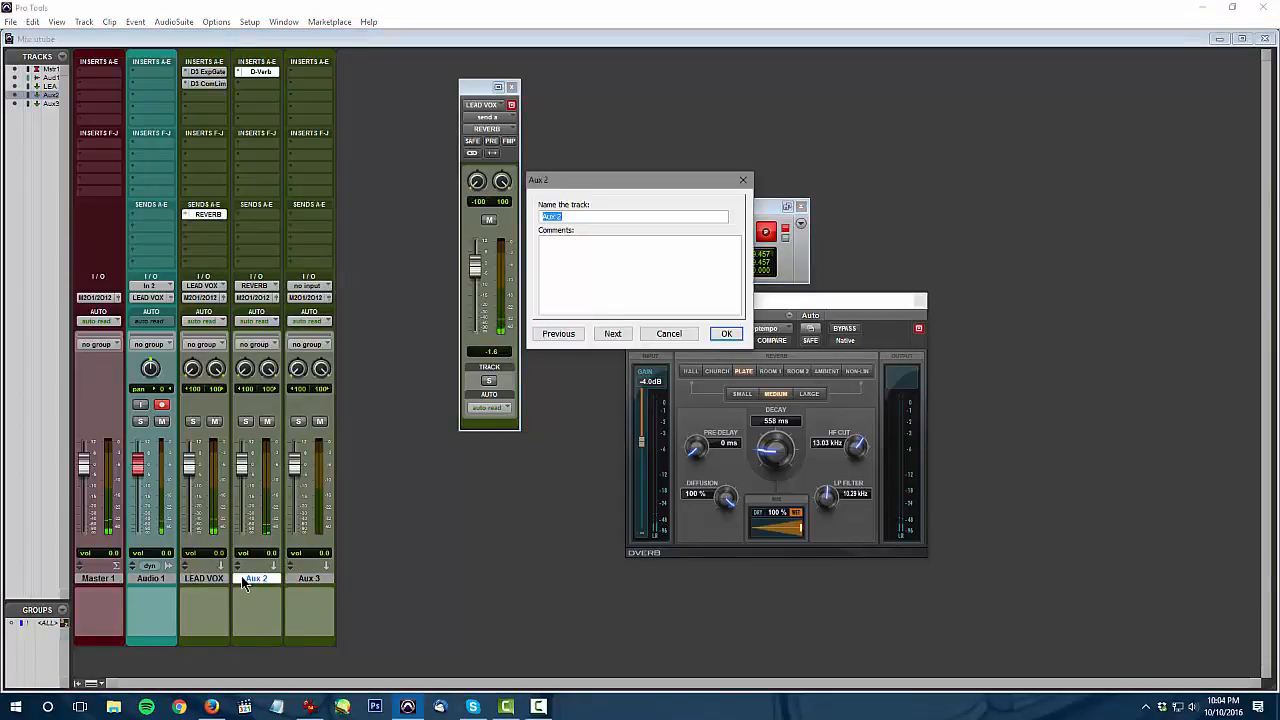
{"action": "type", "text": "REVERB"}
{"action": "key", "text": "Return"}
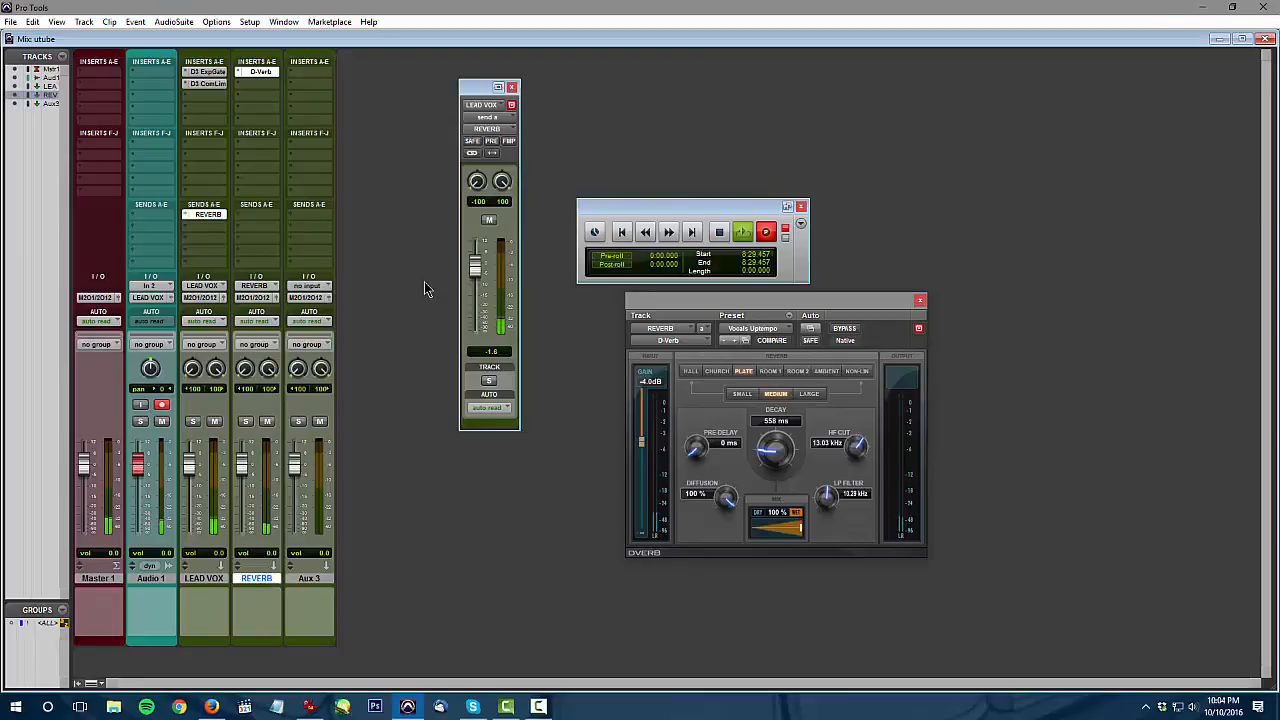
Lower the LEAD VOX track's REVERB send to about -21.3 dB and on down to about -105 dB, selecting the LEAD VOX and REVERB tracks in turn
{"action": "left_click_drag", "start_coordinate": [476, 270], "coordinate": [480, 310]}
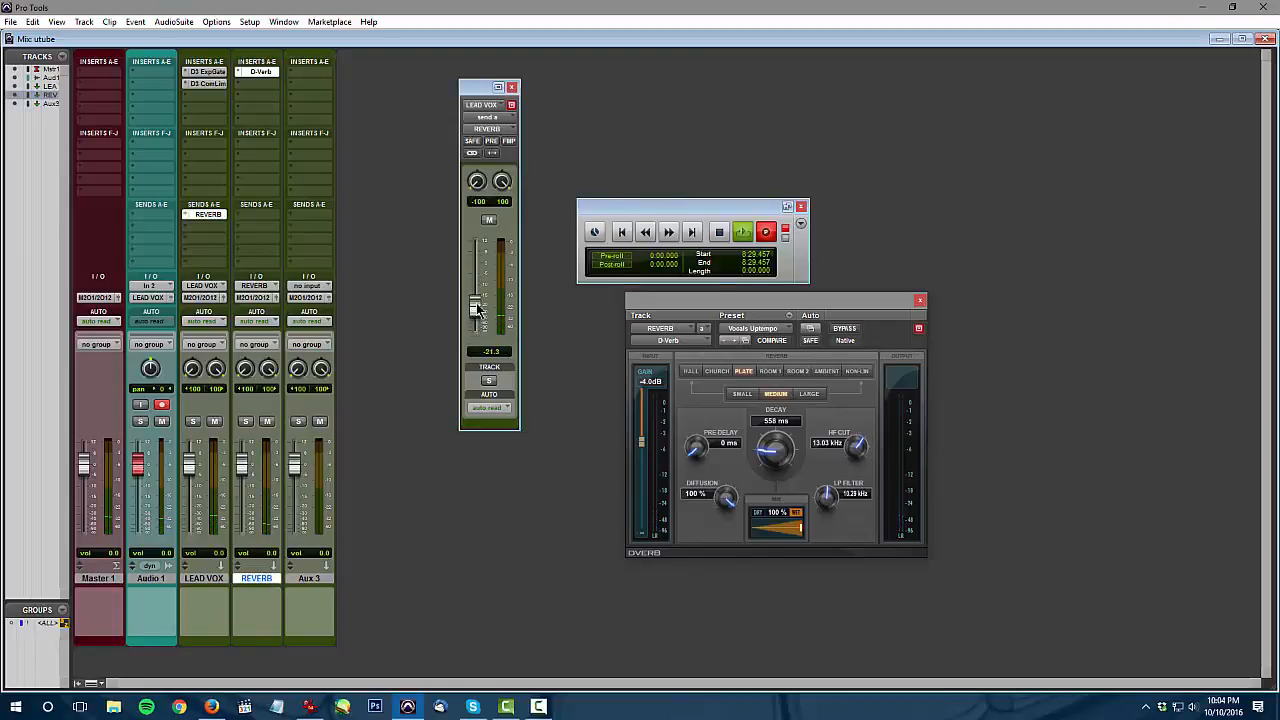
{"action": "left_click", "coordinate": [203, 578]}
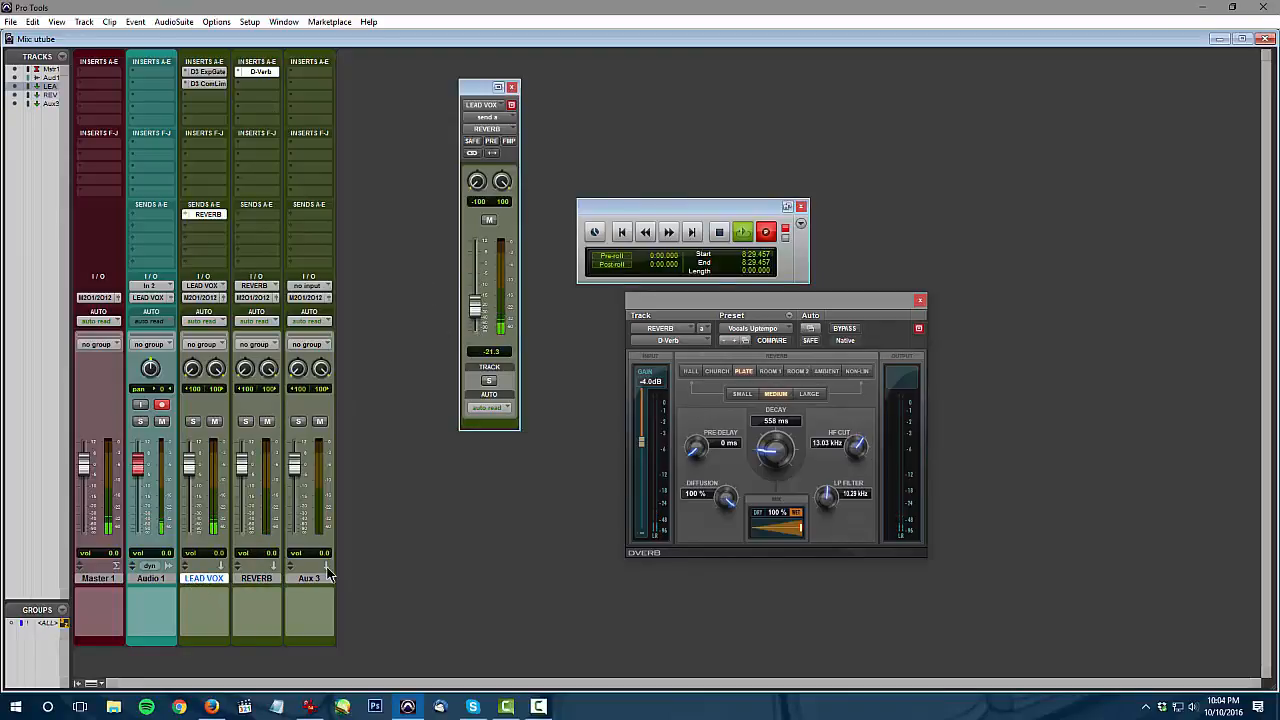
{"action": "left_click_drag", "start_coordinate": [477, 305], "coordinate": [476, 338]}
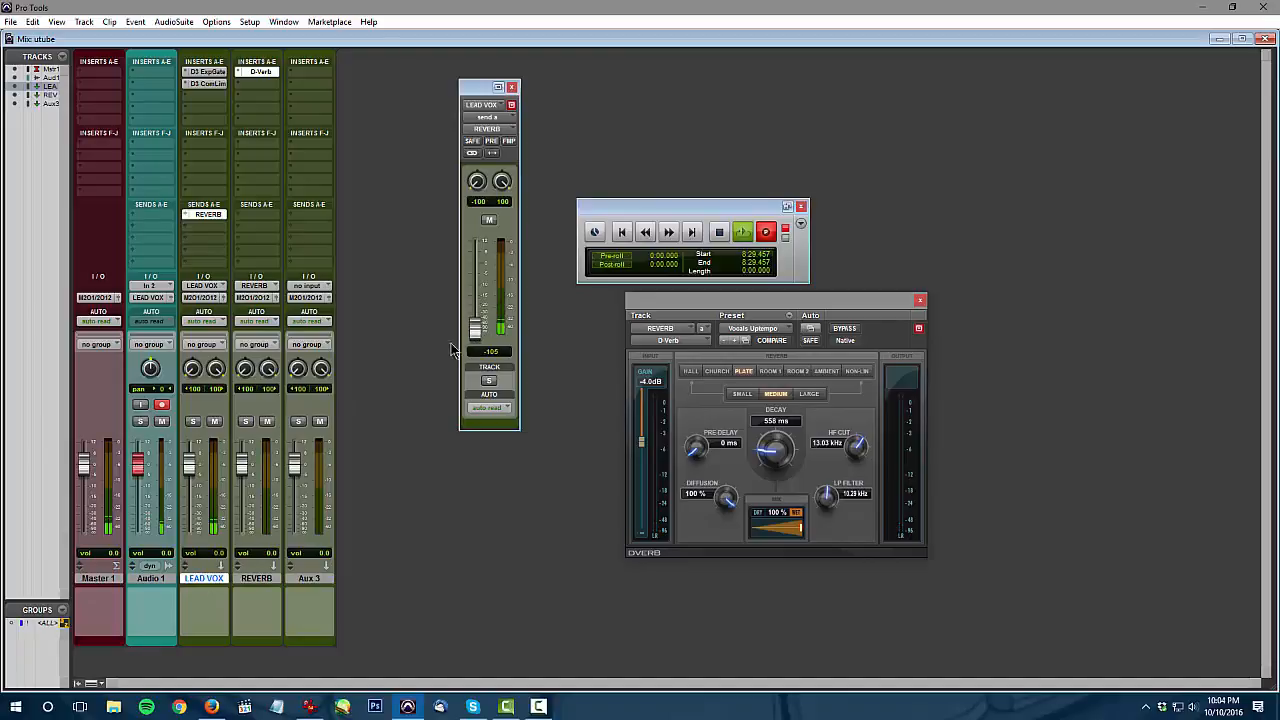
{"action": "left_click", "coordinate": [250, 578]}
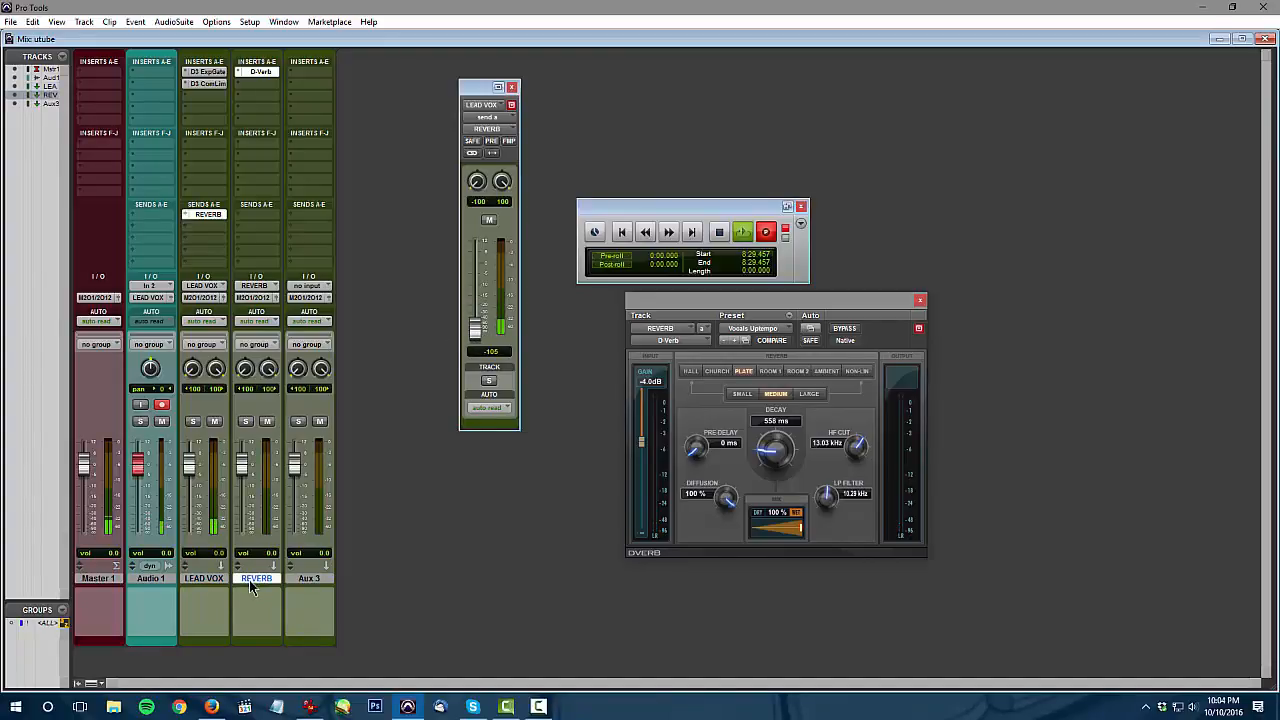
Try to assign another send in the empty send slots of the LEAD VOX and Aux 3 tracks
{"action": "left_click", "coordinate": [212, 252]}
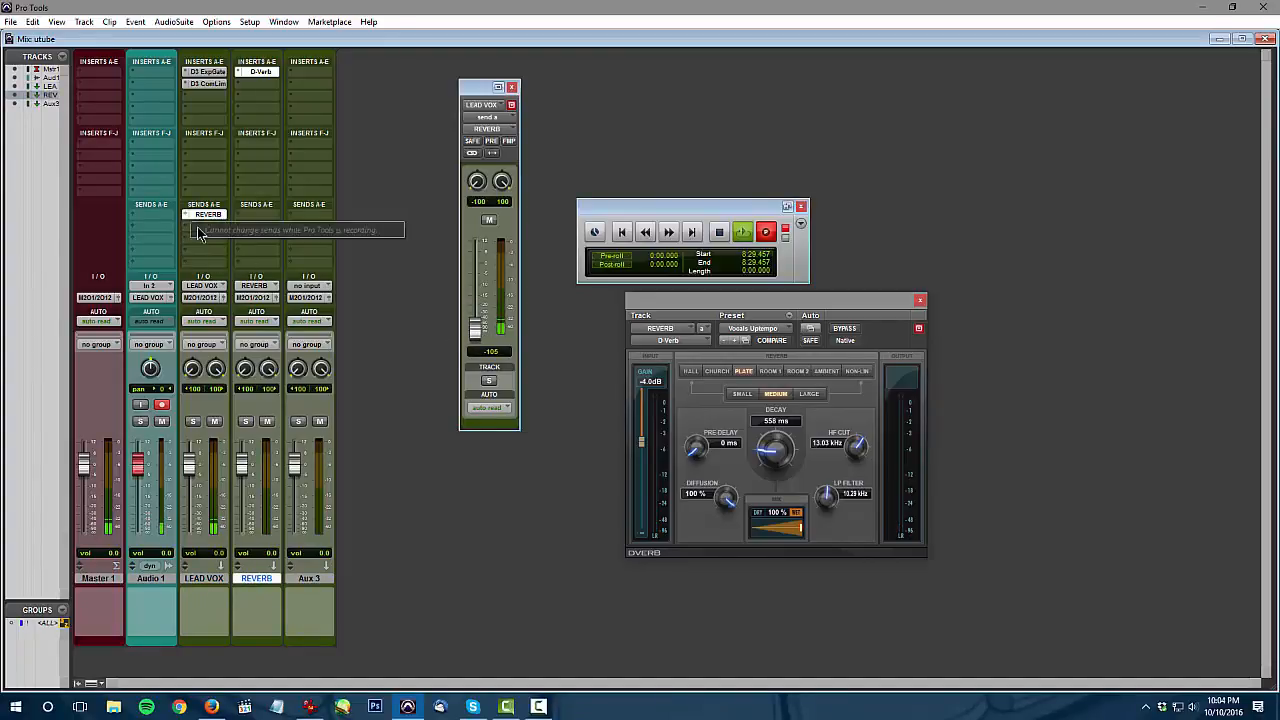
{"action": "left_click", "coordinate": [200, 255]}
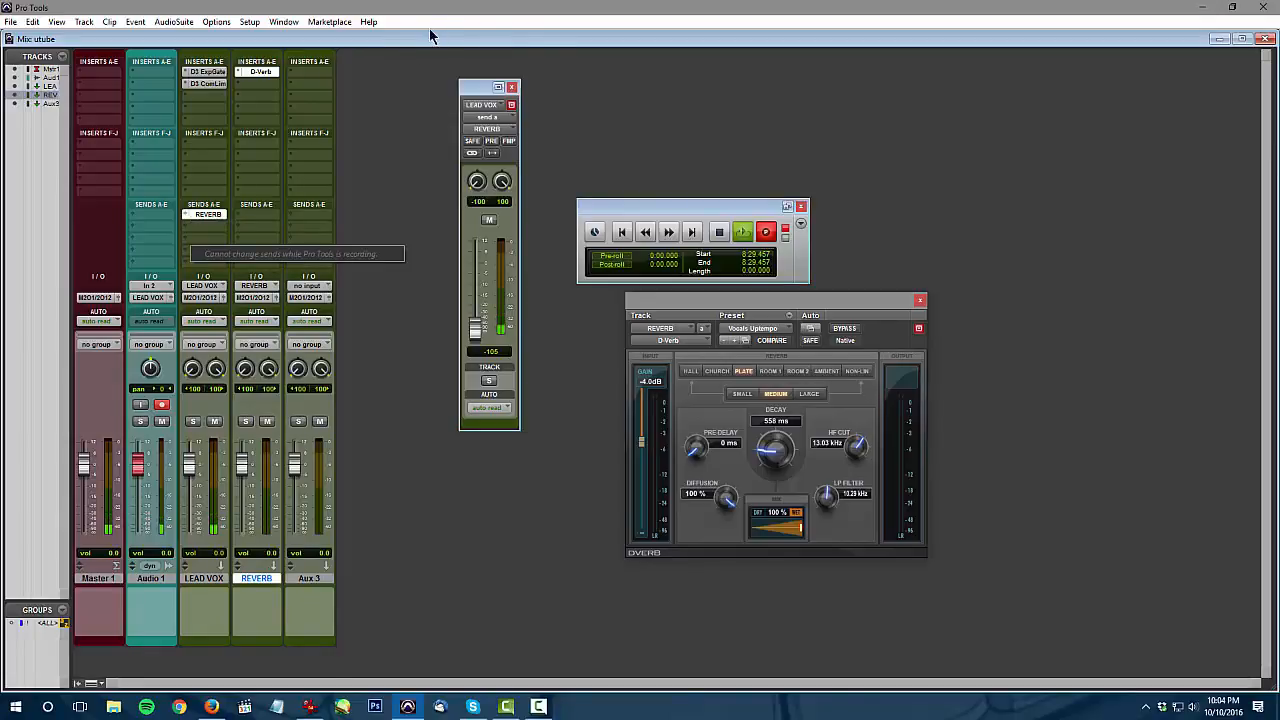
{"action": "left_click", "coordinate": [311, 579]}
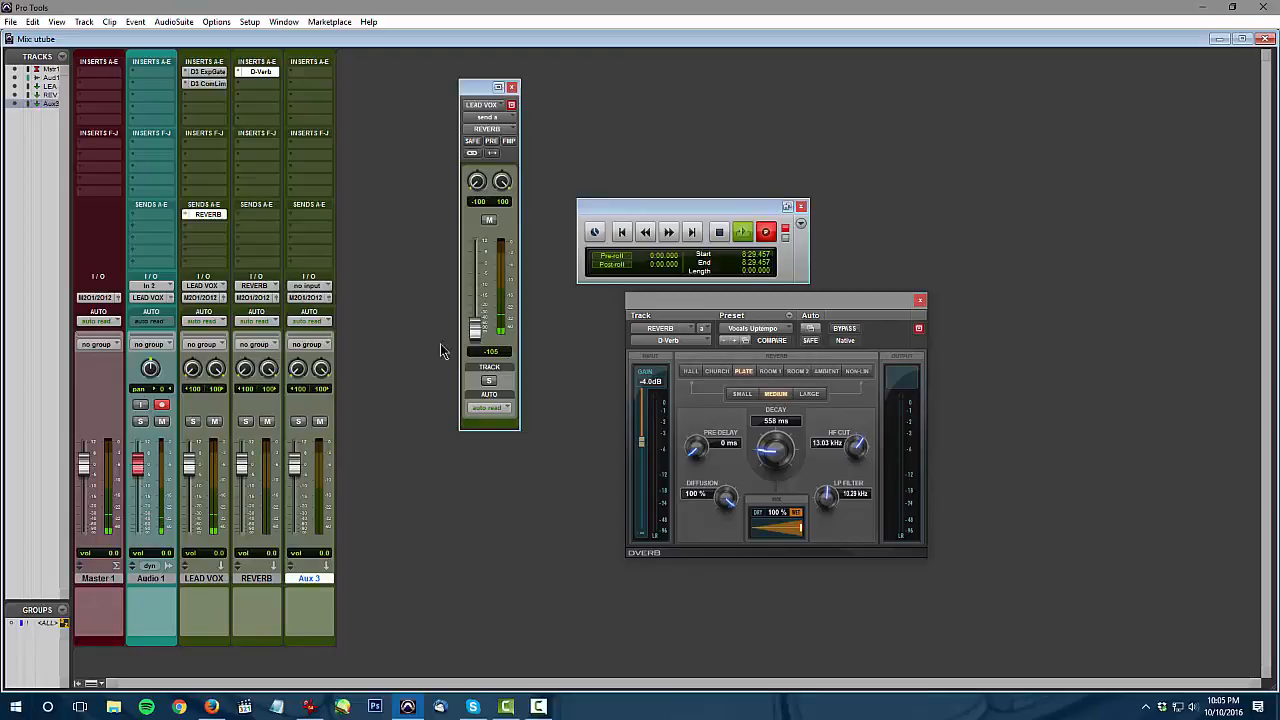
{"action": "left_click", "coordinate": [315, 222]}
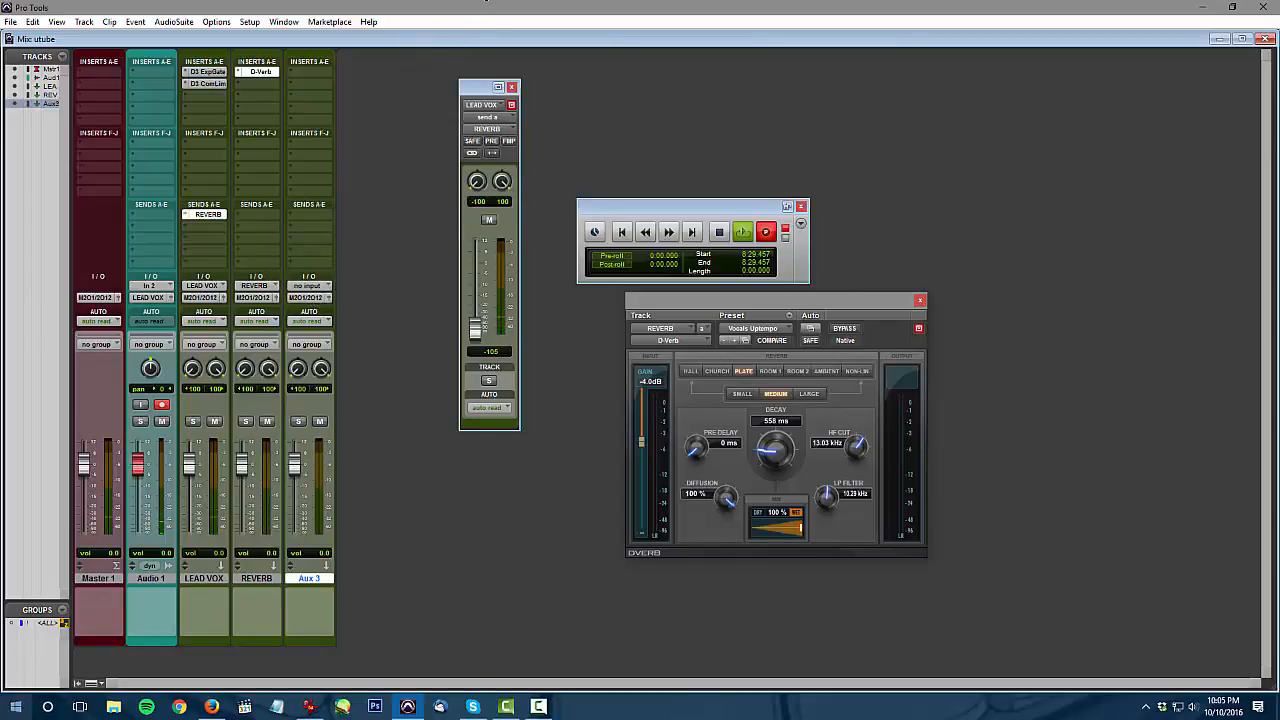
Close the LEAD VOX send window and show the whole Audio 1 recording from its start in the Edit window's timeline
{"action": "left_click", "coordinate": [512, 87]}
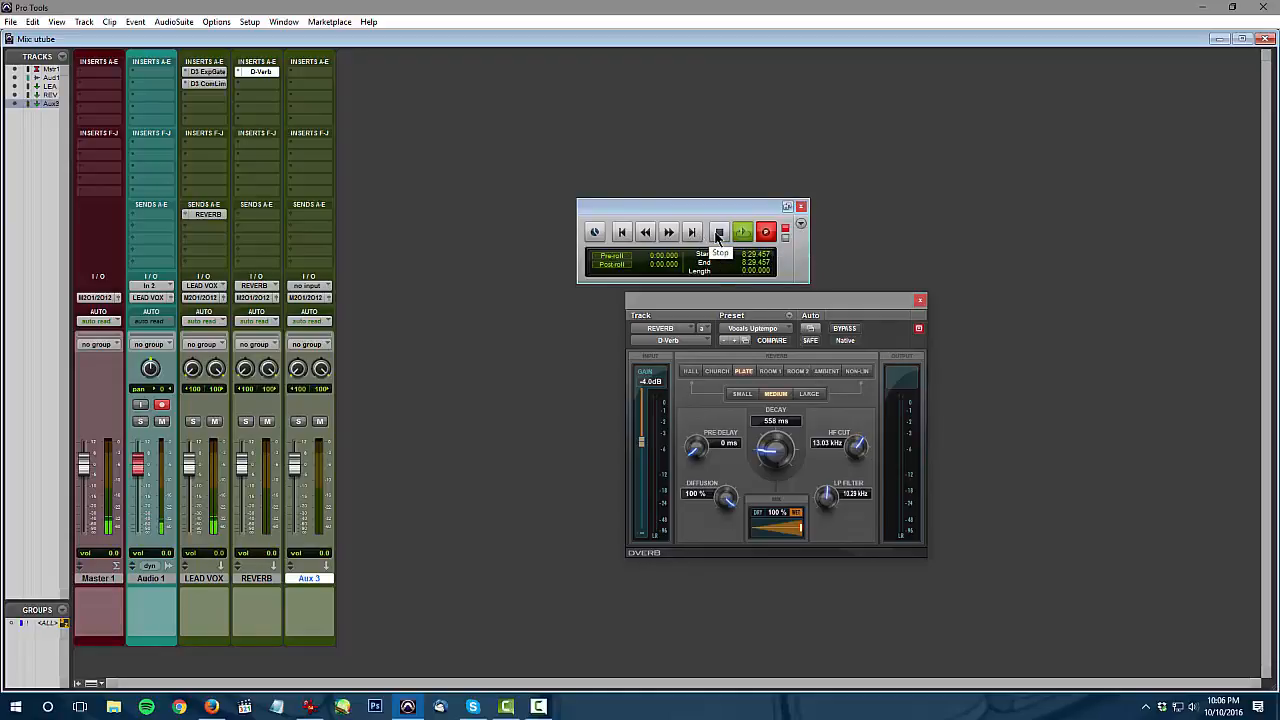
{"action": "key", "text": "ctrl+equal"}
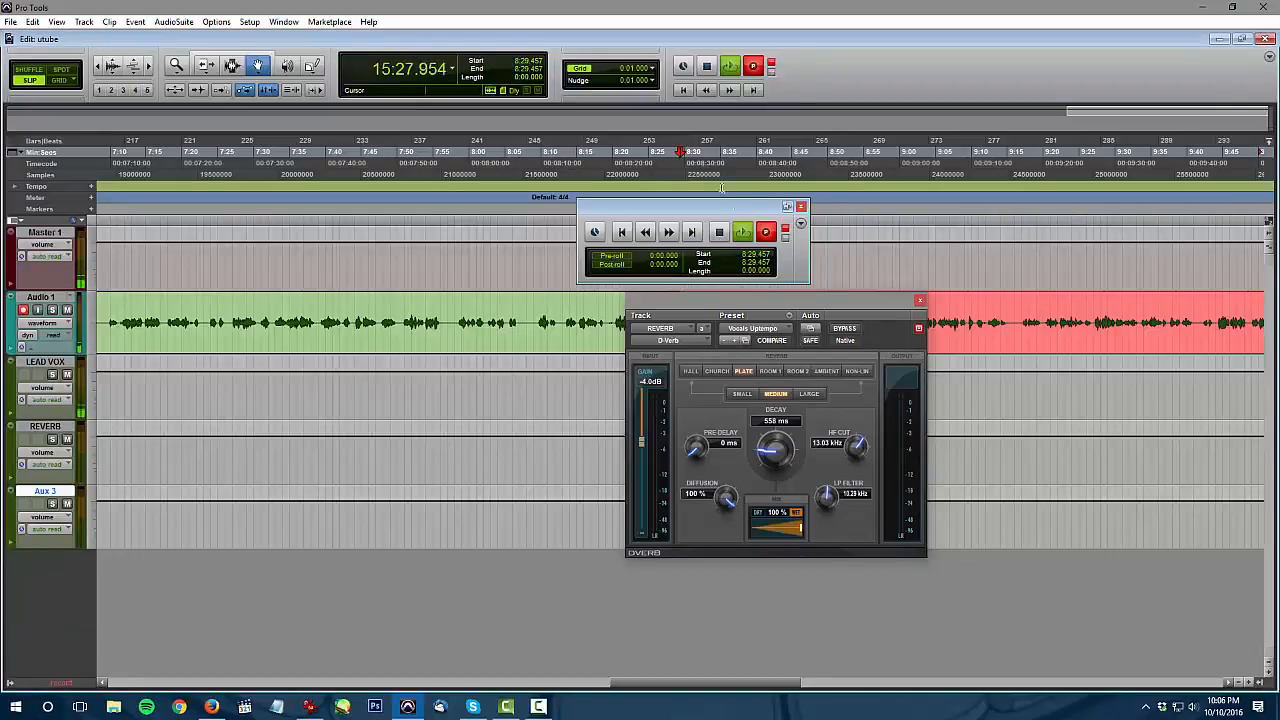
{"action": "left_click", "coordinate": [101, 67]}
{"action": "left_click", "coordinate": [101, 67]}
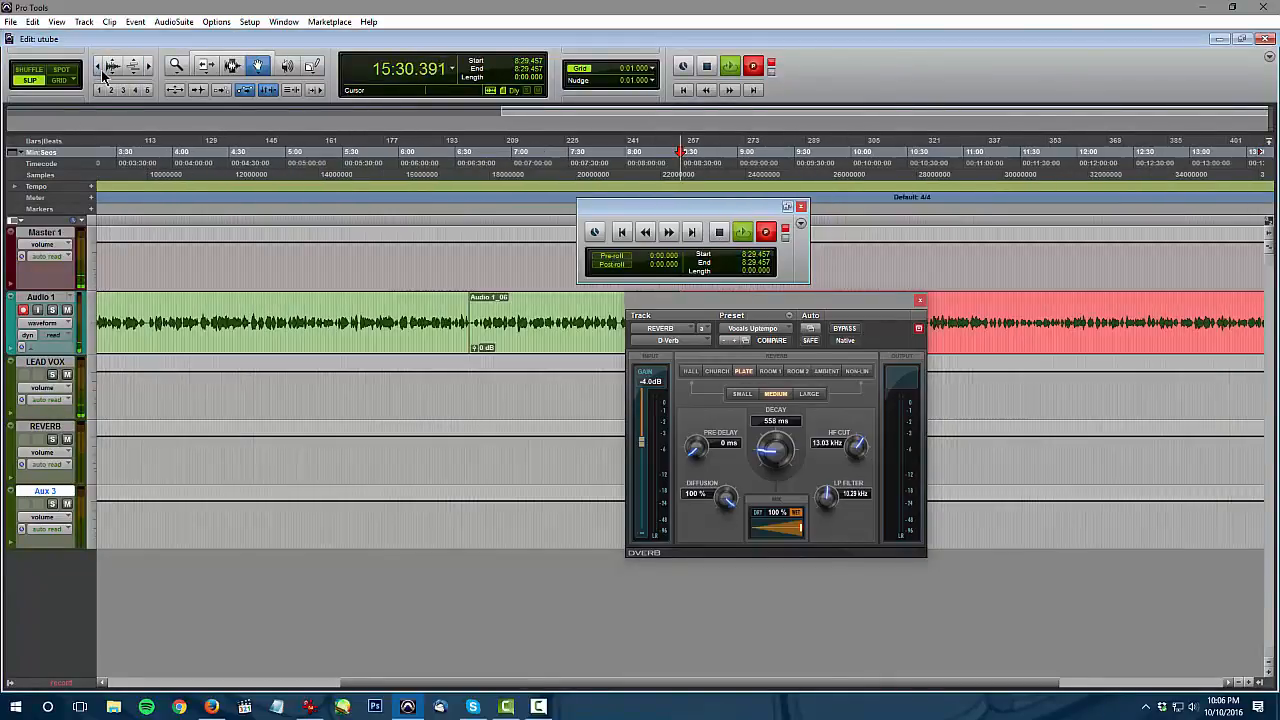
{"action": "left_click", "coordinate": [102, 68]}
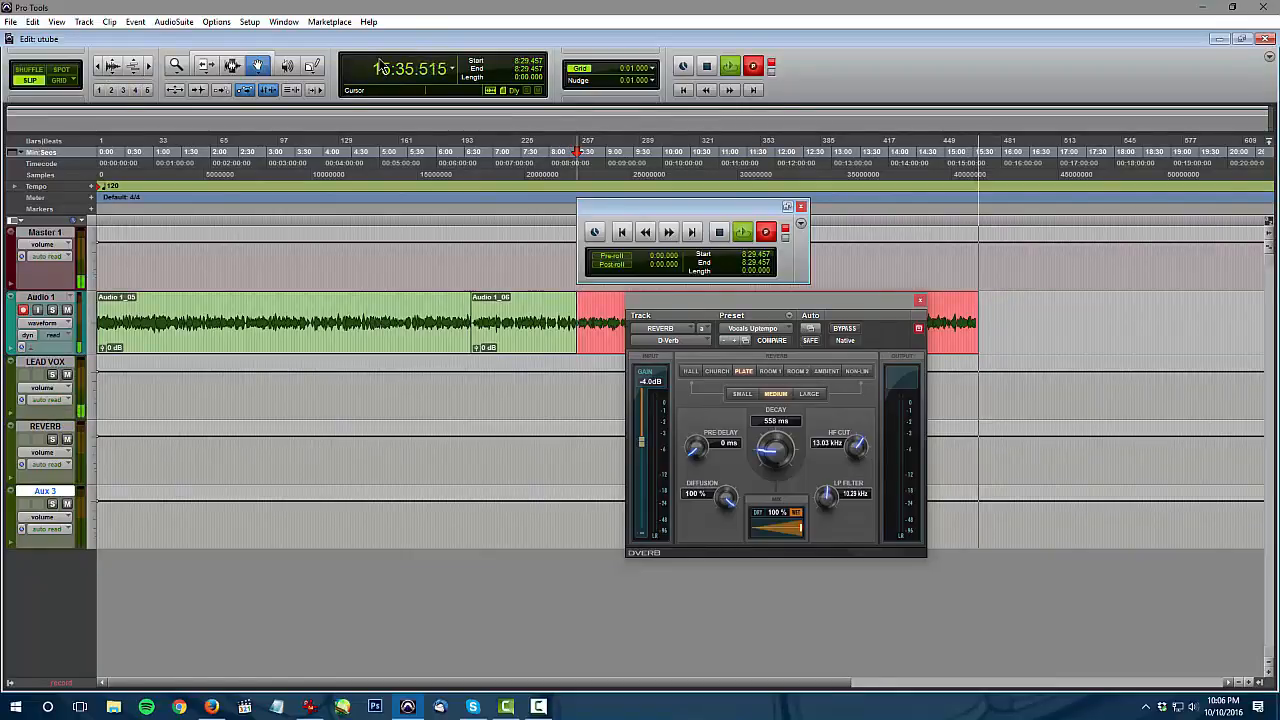
Stop the Audio 1 recording and, with the Edit window in view, switch to Camtasia Studio
{"action": "key", "text": "ctrl+equal"}
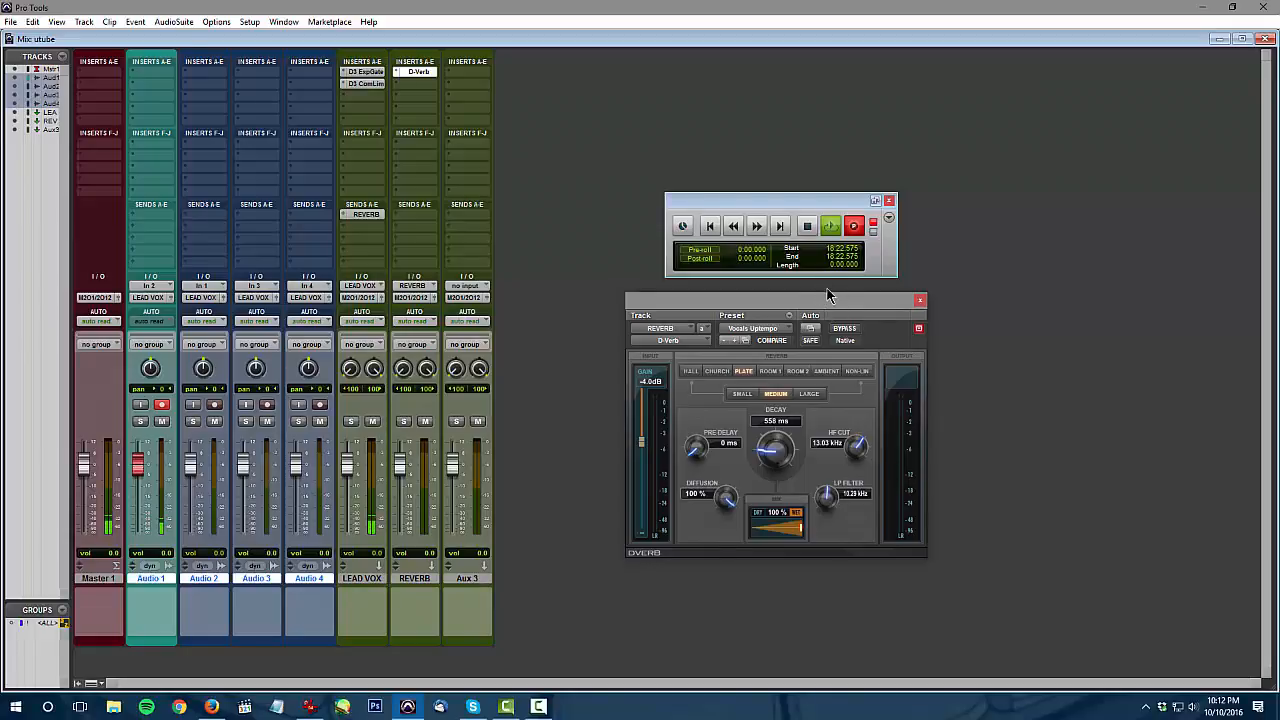
{"action": "left_click", "coordinate": [807, 226]}
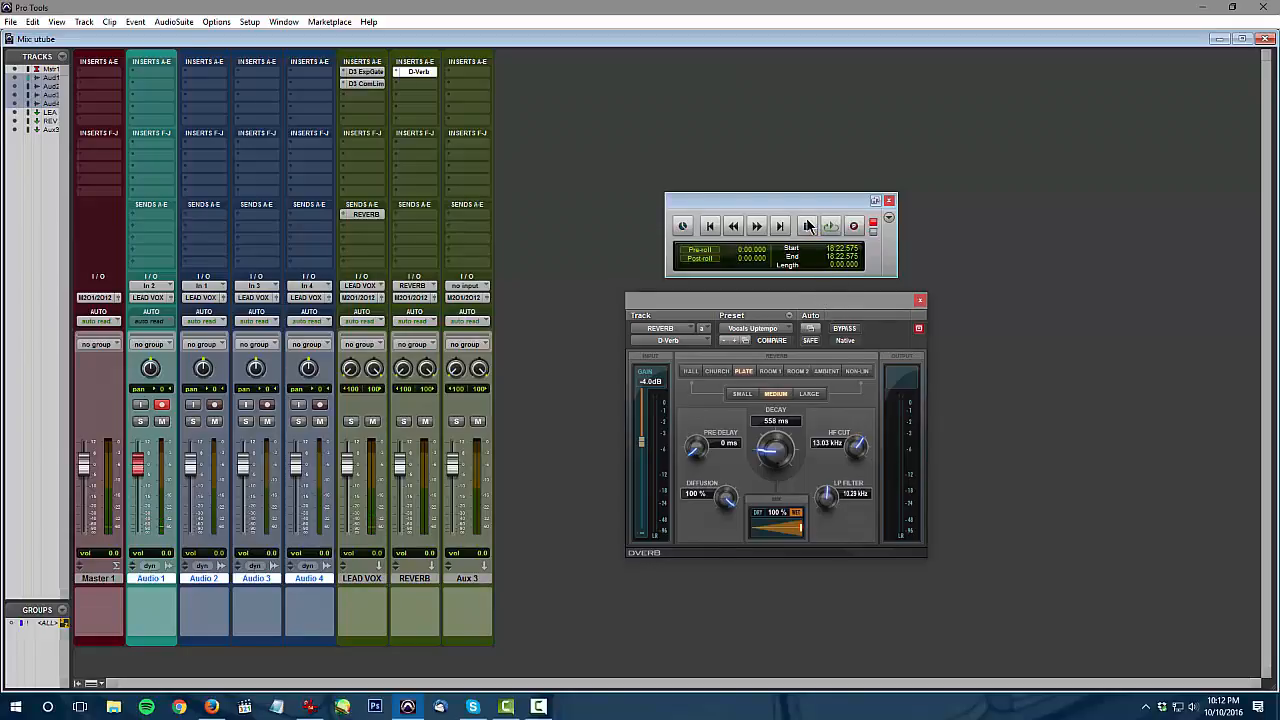
{"action": "key", "text": "ctrl+="}
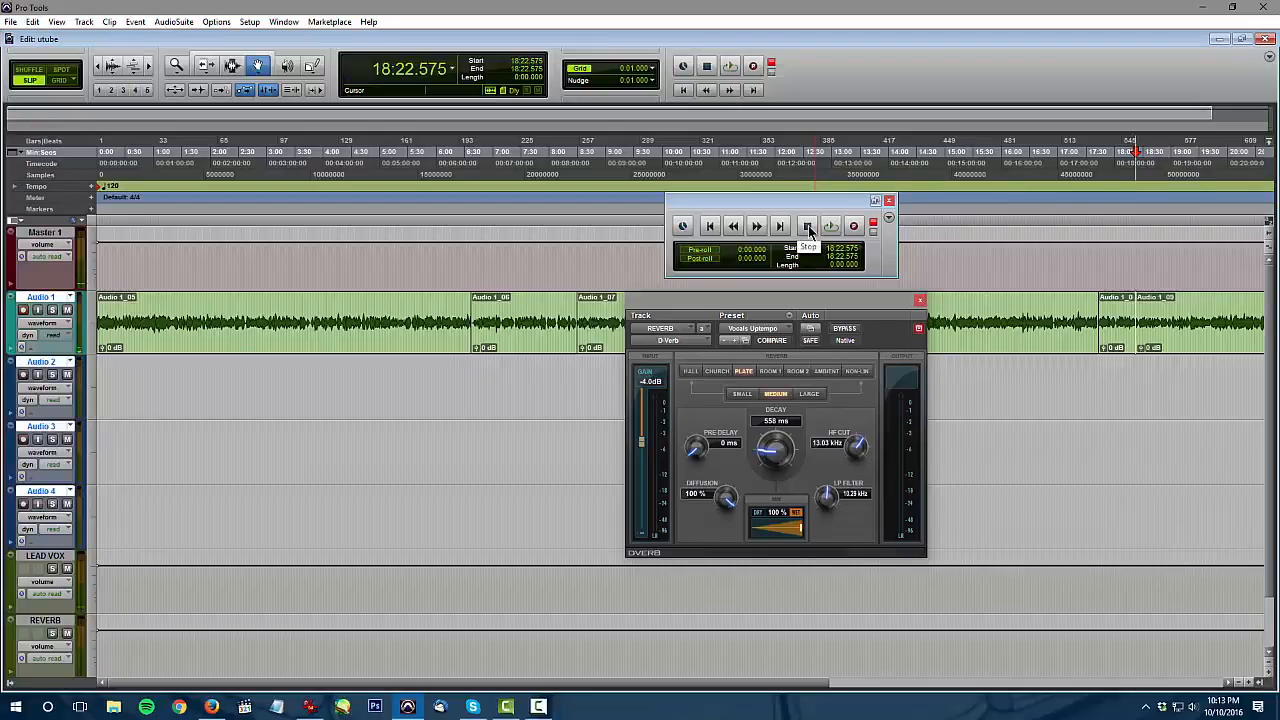
{"action": "left_click", "coordinate": [506, 706]}
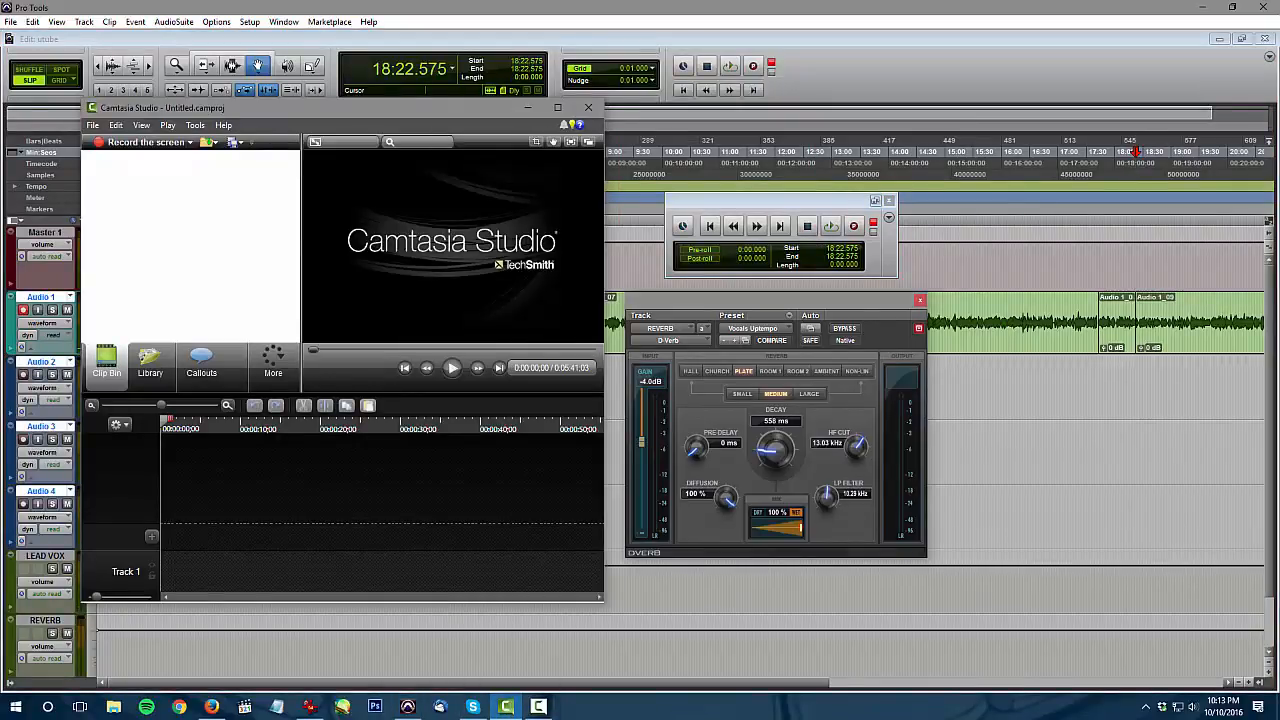